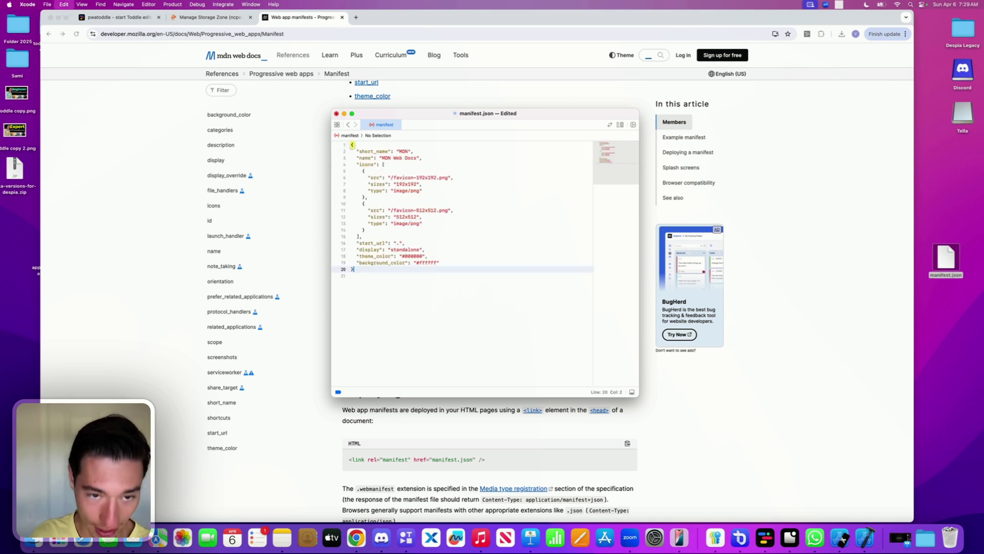
left_click(361, 280)
key("BackSpace")
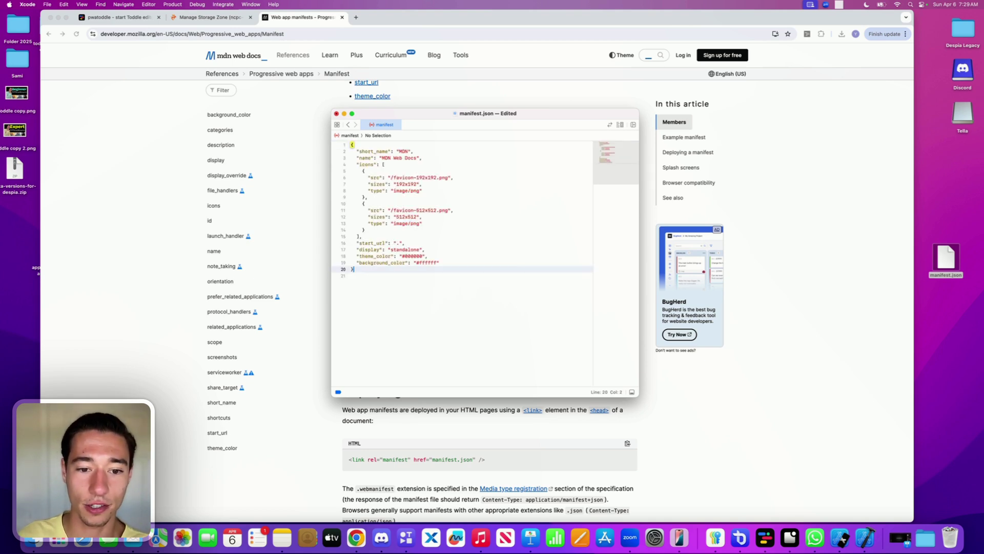
left_click(441, 230)
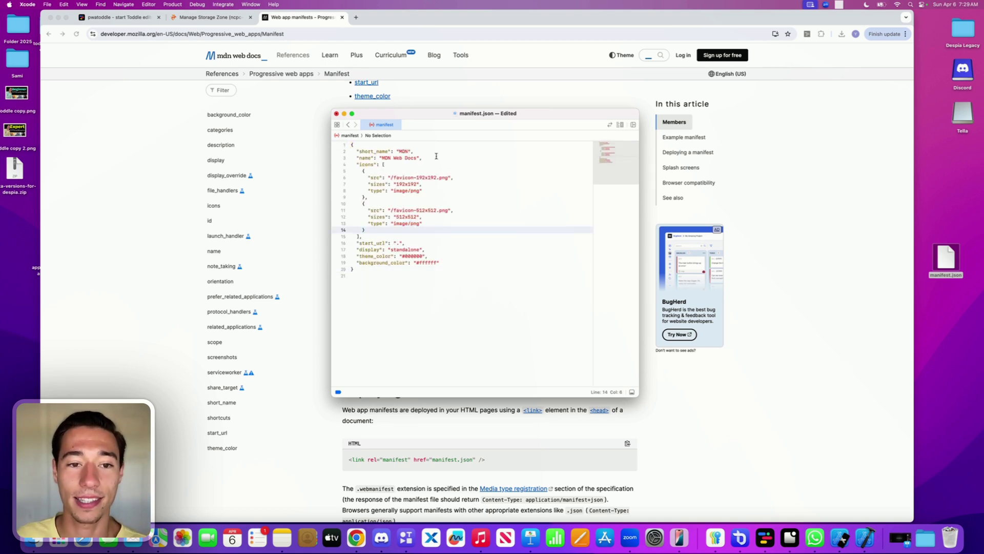
left_click_drag(397, 114, 739, 100)
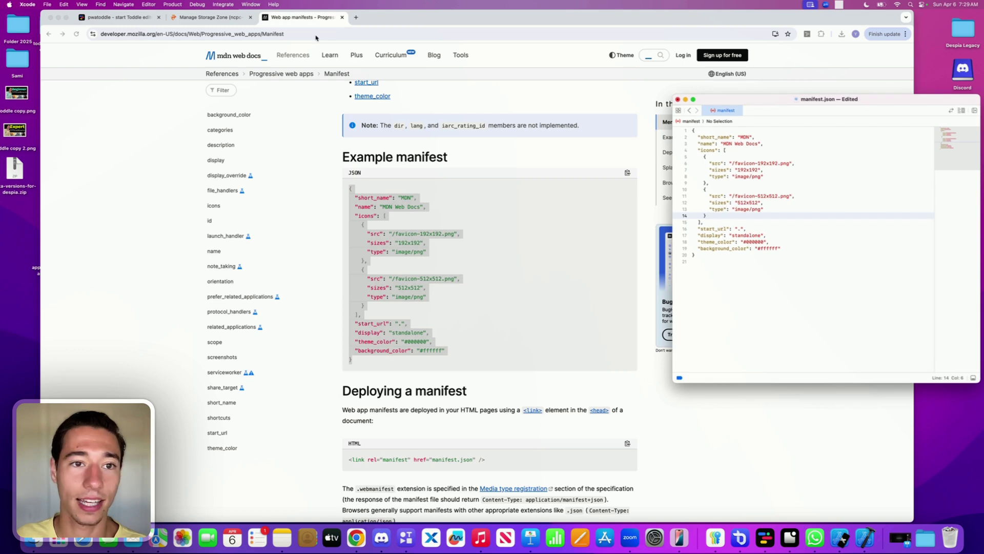
left_click_drag(886, 101, 541, 92)
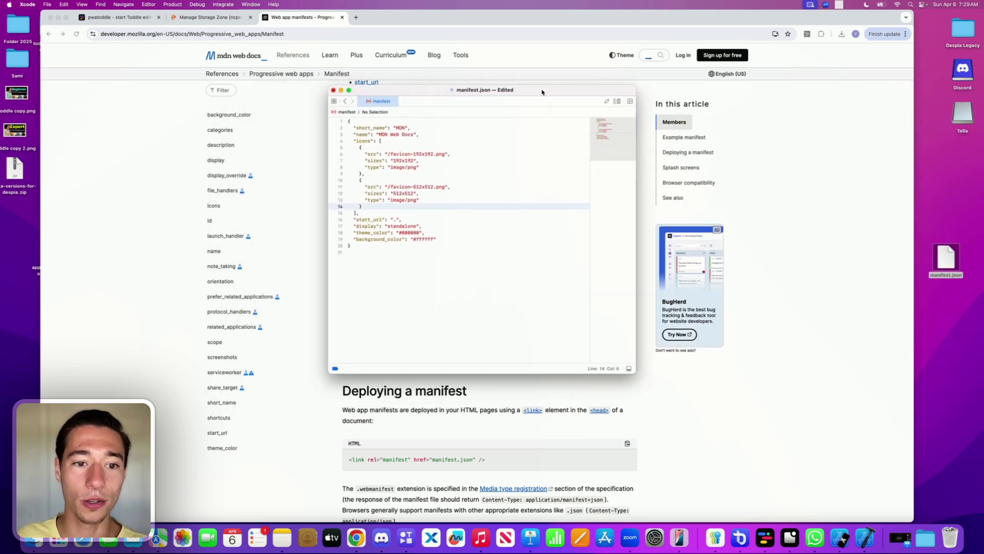
Step: Set the short_name value in manifest.json to "SuperPWA"
left_click(427, 153)
double_click(399, 127)
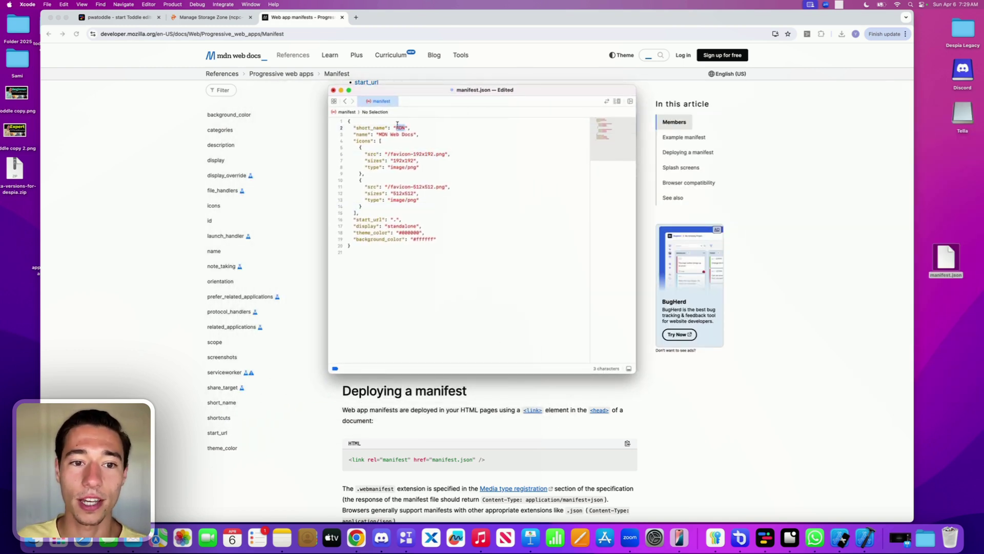
type("S")
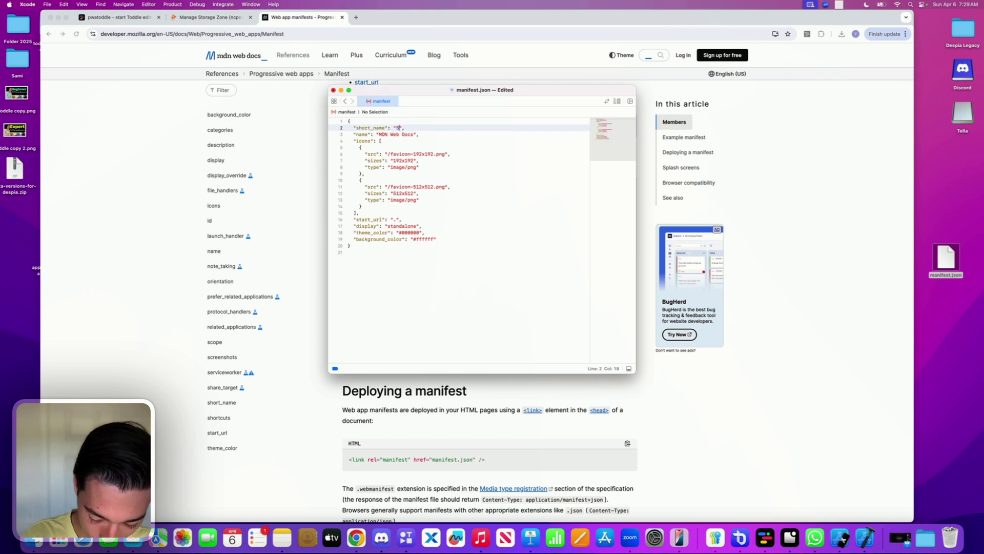
type("upetr")
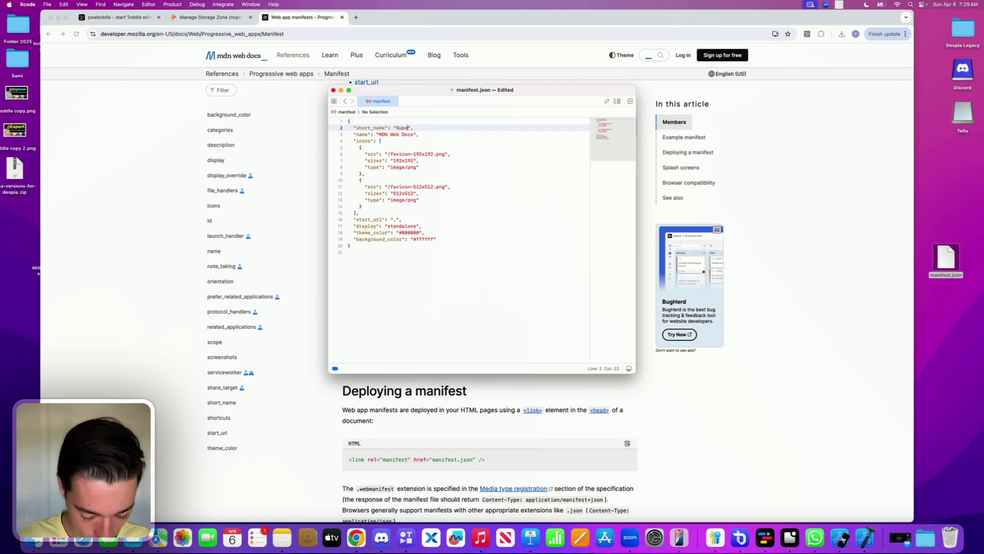
type("PWA")
Step: Replace the name value "MDN Web Docs" in the manifest with "SuperPWA"
double_click(409, 133)
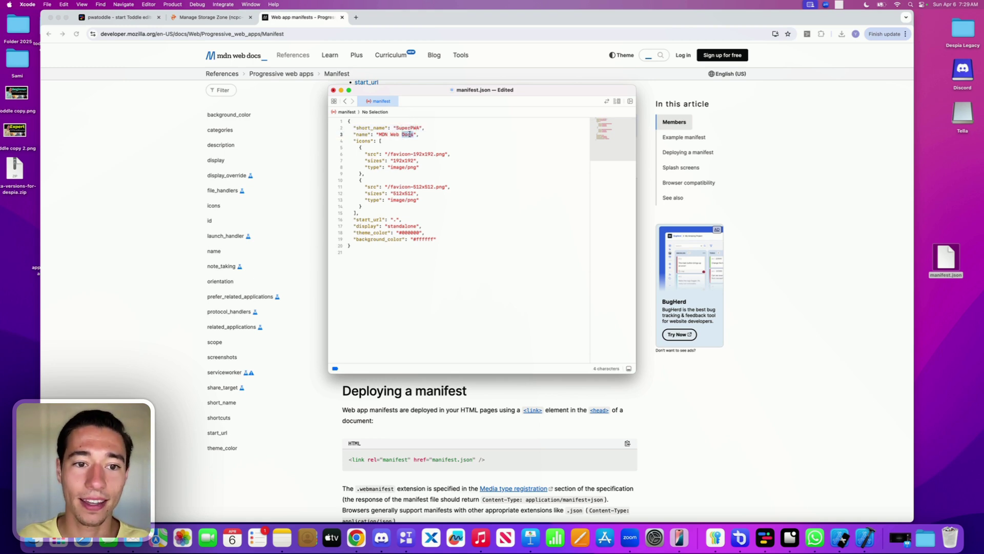
key("BackSpace")
key("BackSpace")
key("BackSpace")
key("BackSpace")
key("BackSpace")
key("BackSpace")
key("BackSpace")
key("BackSpace")
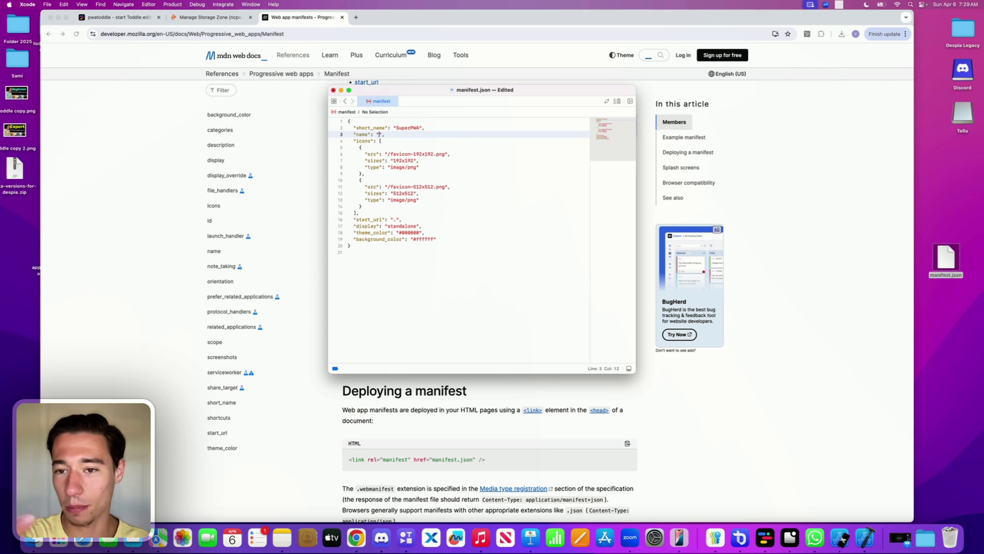
type("Supoer")
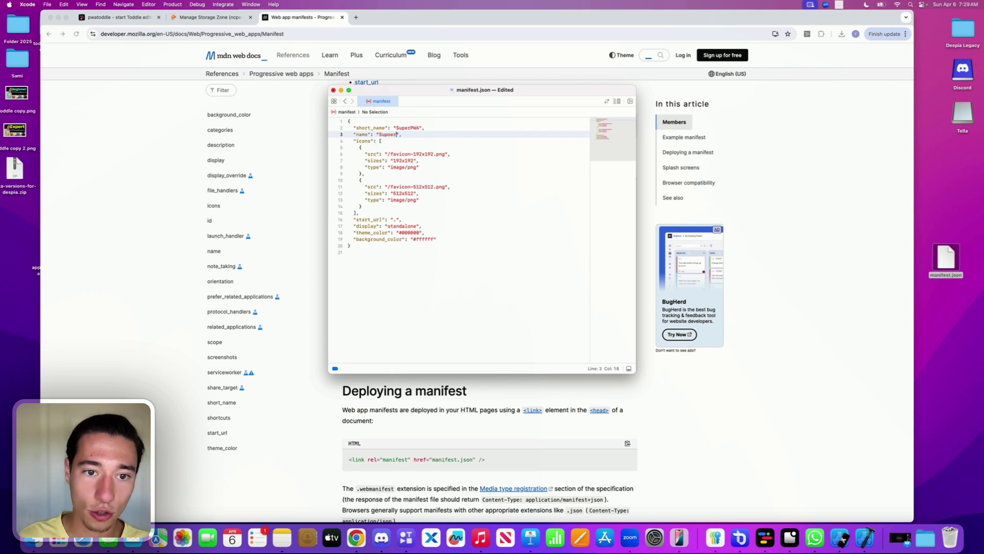
key("BackSpace")
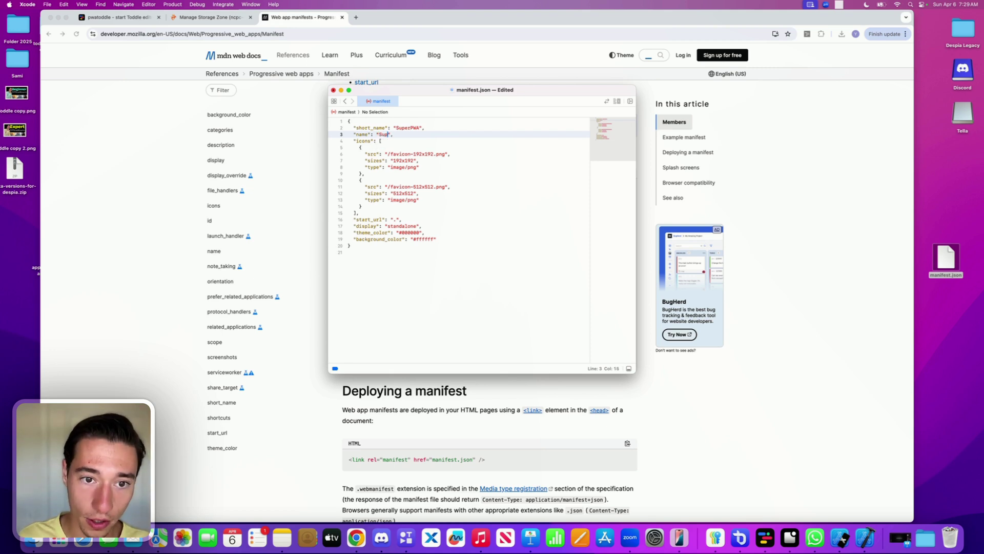
Step: Clear the src paths of the 192x192 and 512x512 icons, leaving empty quotes
left_click(418, 152)
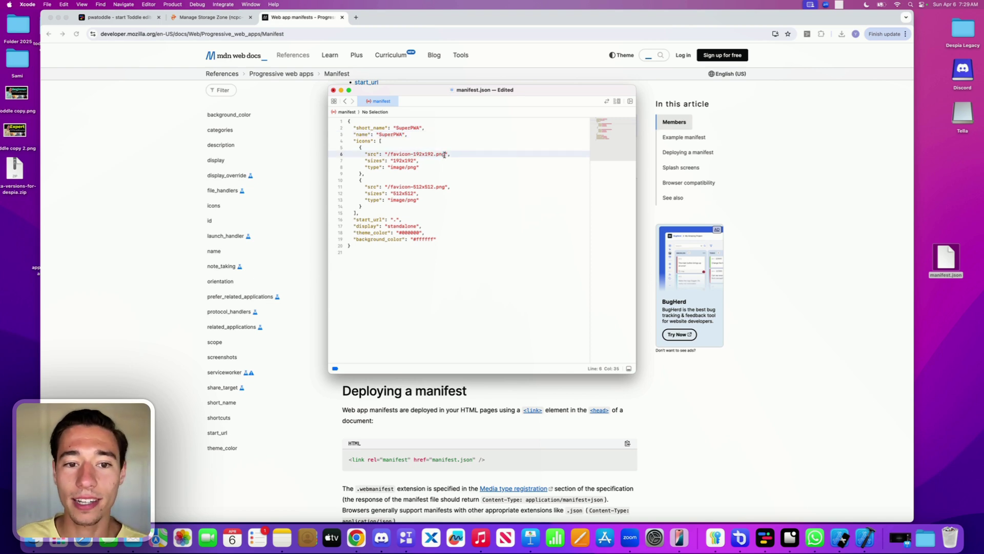
left_click_drag(444, 155, 389, 156)
key("BackSpace")
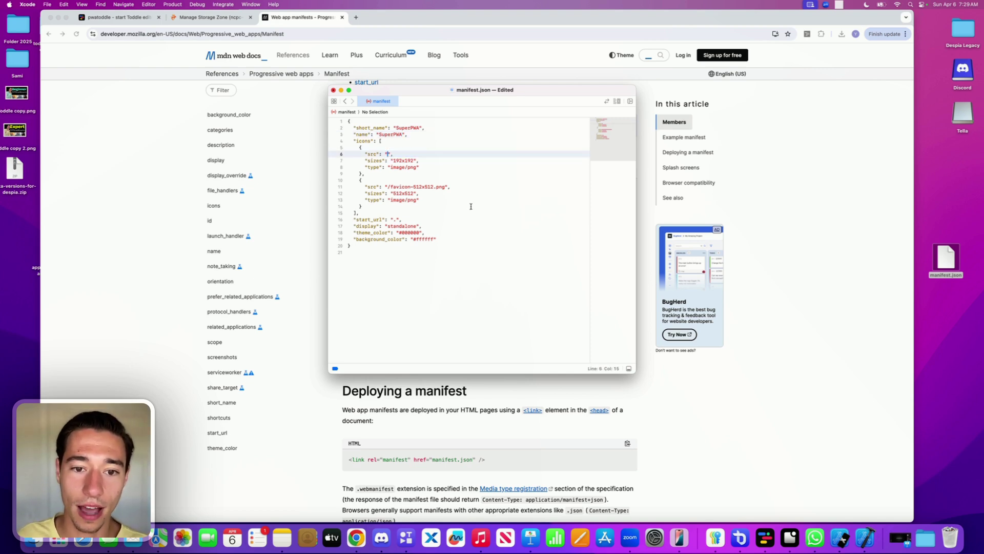
left_click_drag(445, 186, 389, 187)
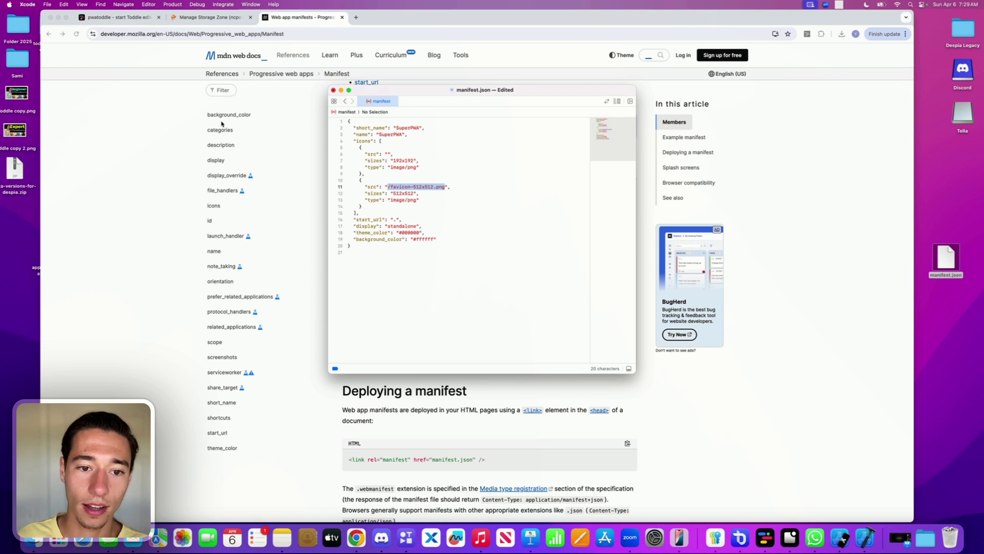
key("BackSpace")
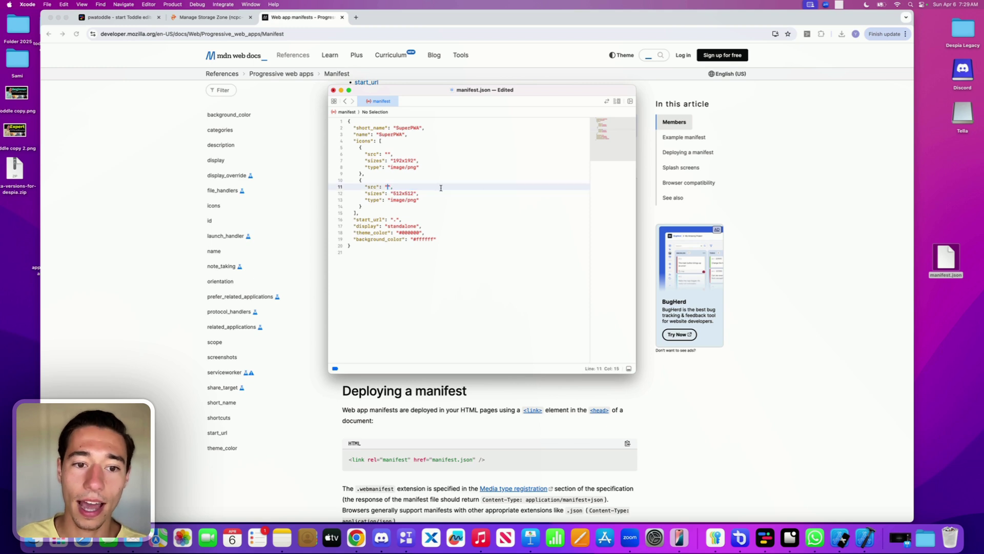
Step: Set the manifest's start_url to "/", trying out "/login" as an example path and removing it again
left_click(396, 220)
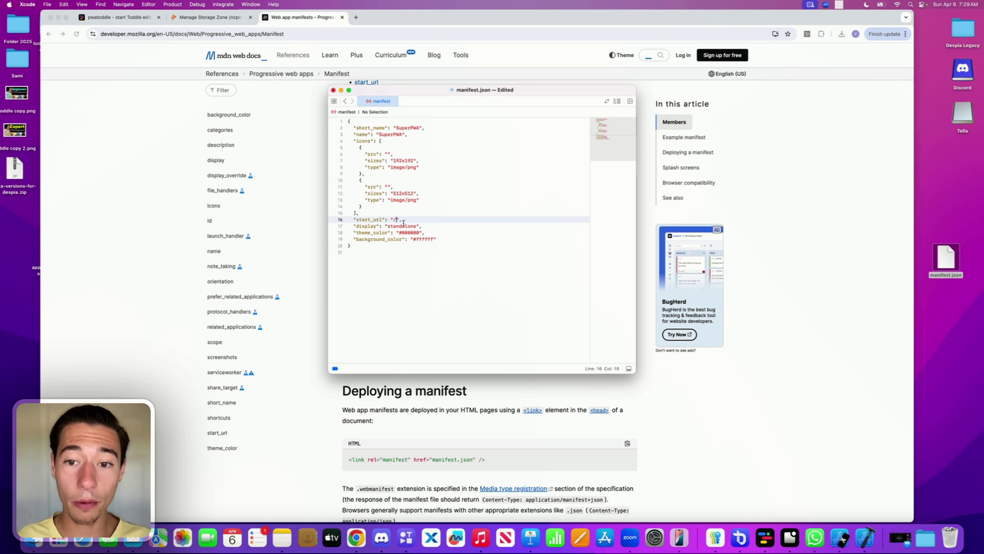
type("/login")
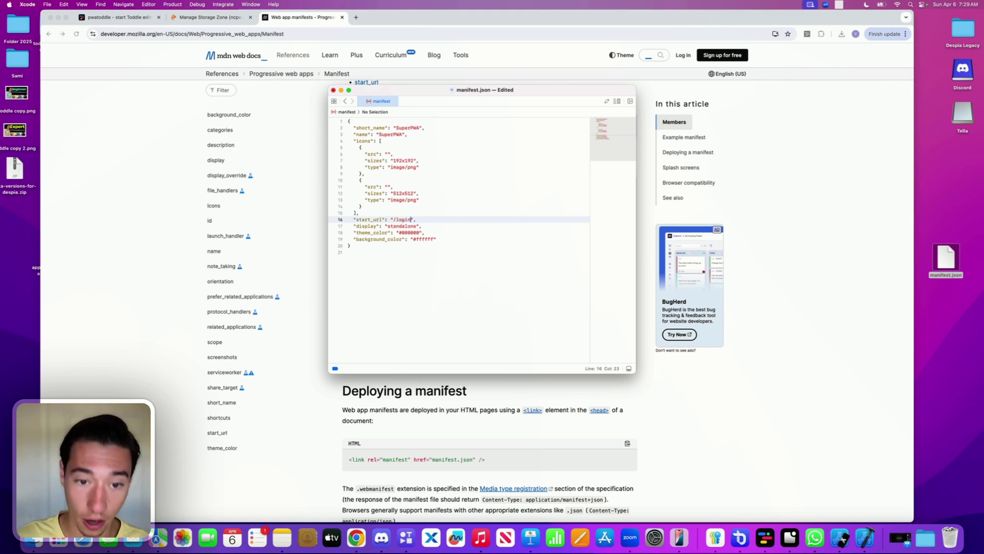
key("BackSpace")
key("BackSpace")
key("BackSpace")
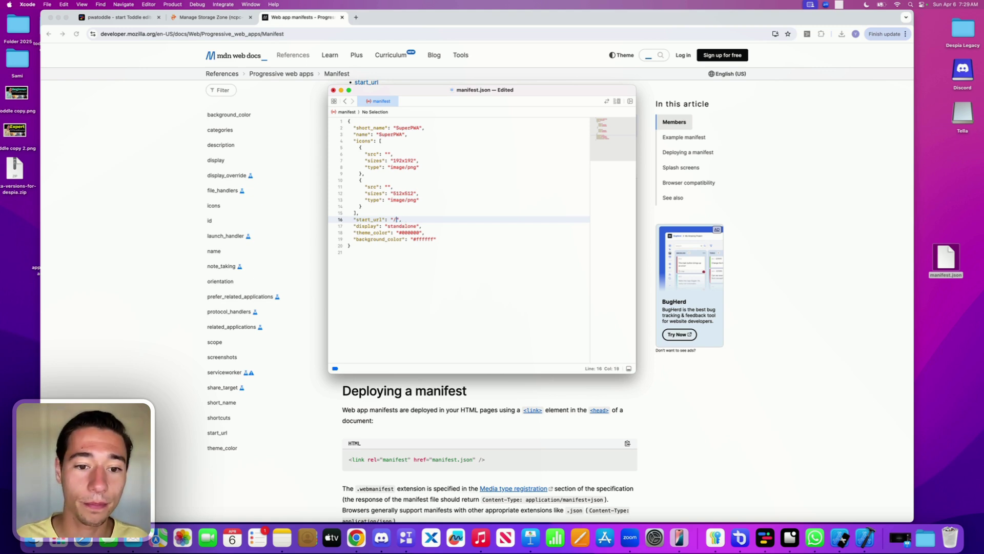
left_click_drag(391, 220, 414, 218)
Step: Review the manifest's display and theme_color values and check the page's background colour in the toddle editor
double_click(404, 226)
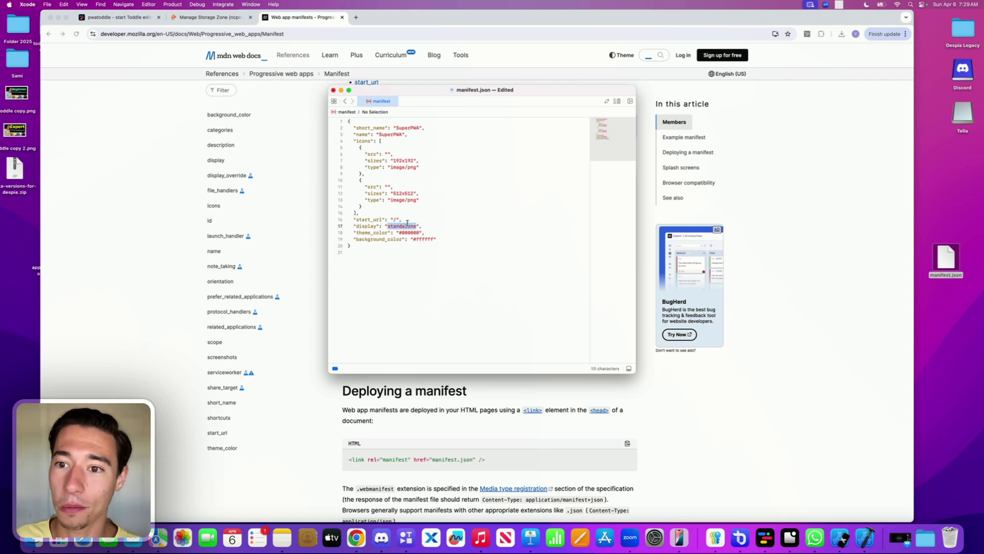
double_click(416, 232)
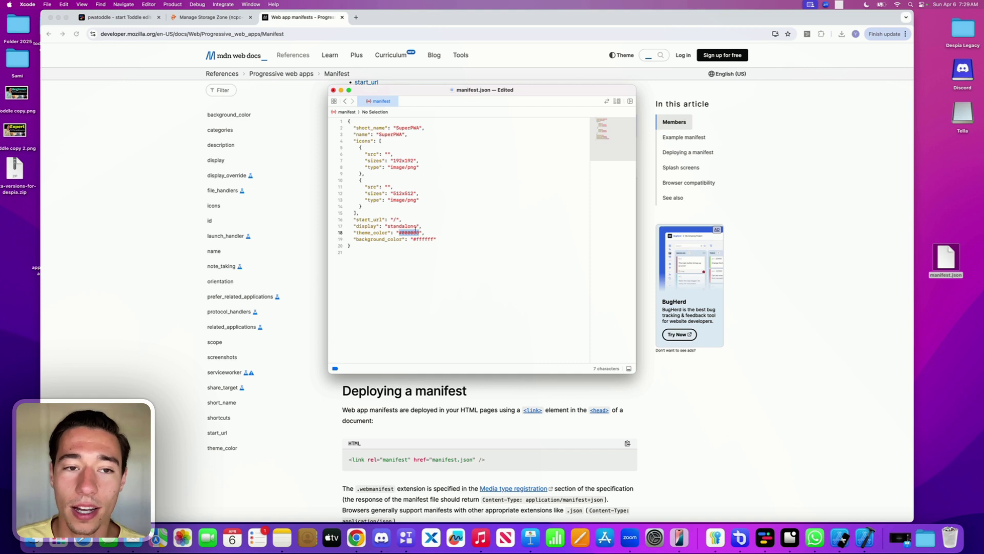
left_click(112, 20)
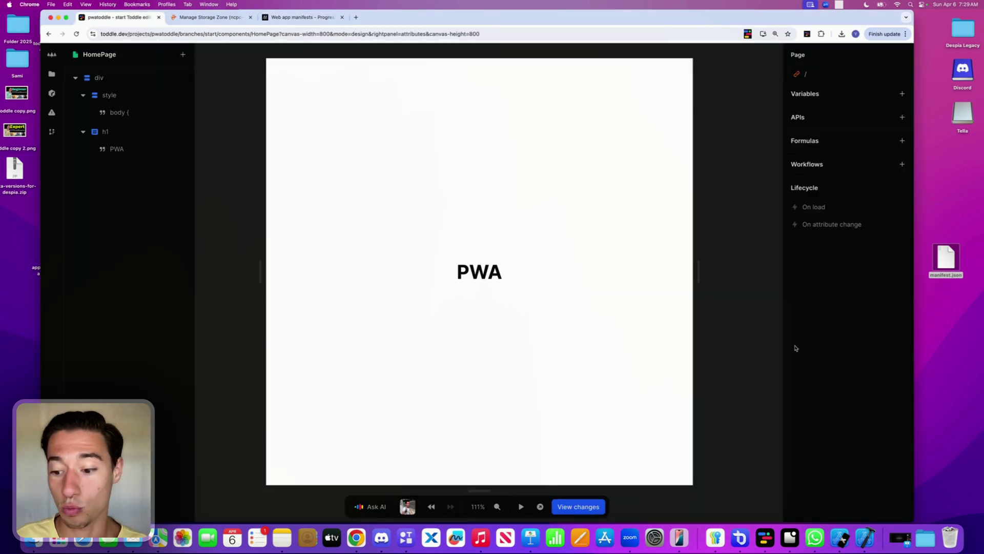
left_click(862, 539)
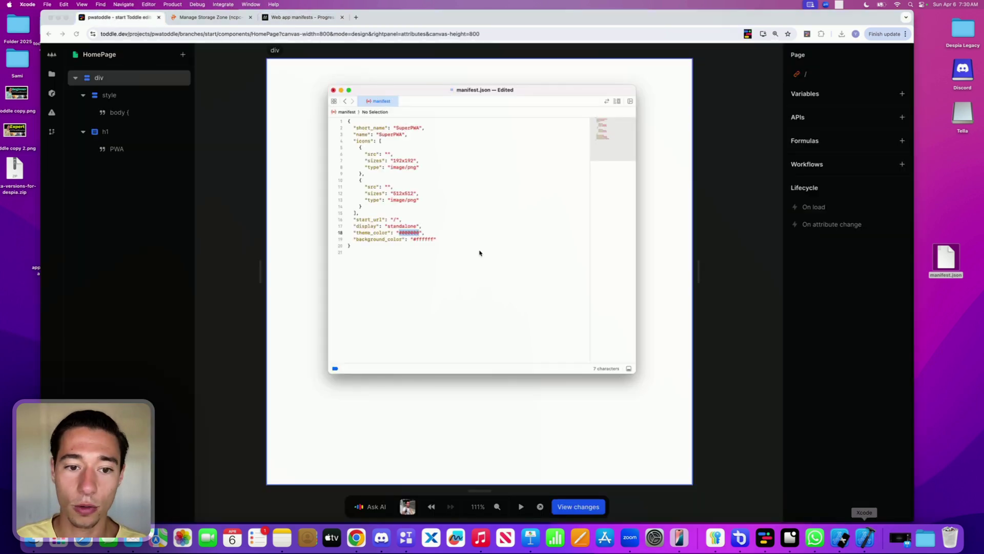
Step: Change the theme_color value in the manifest to #ffffff so it matches the background_color
left_click(428, 239)
mouse_move(412, 241)
left_mouse_down()
mouse_move(434, 239)
mouse_move(399, 232)
left_mouse_up()
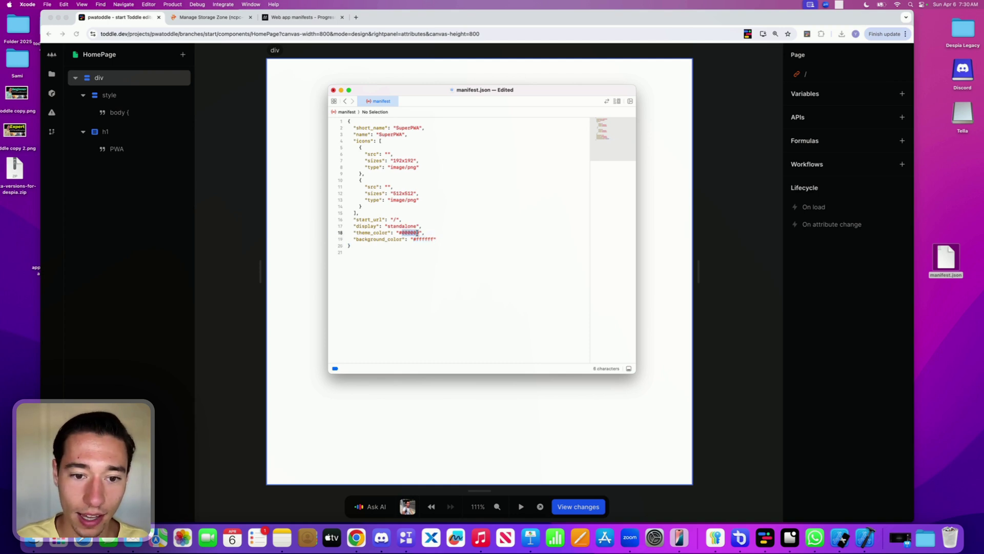
key("BackSpace")
type("#ffffff")
left_click(462, 257)
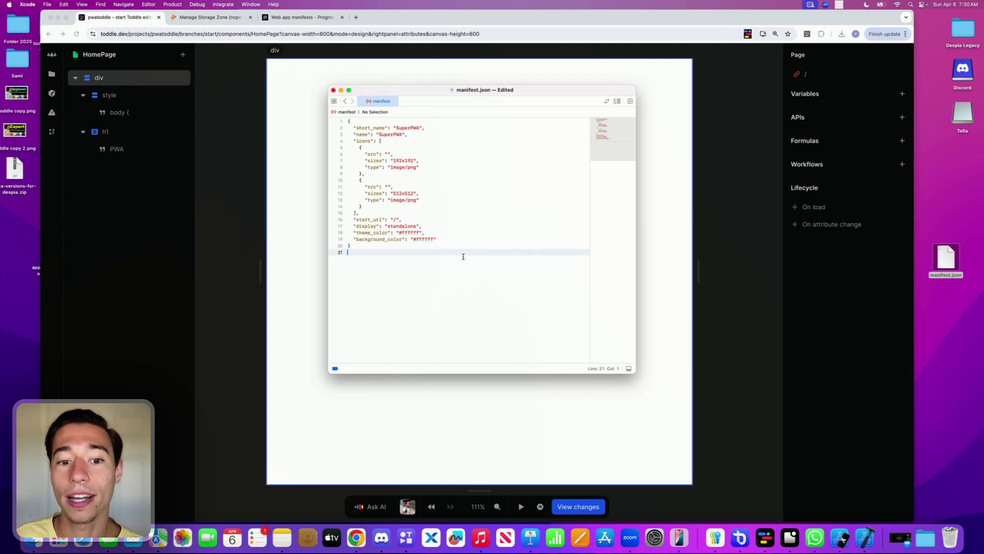
Step: Save manifest.json and close its editor window
left_click(370, 247)
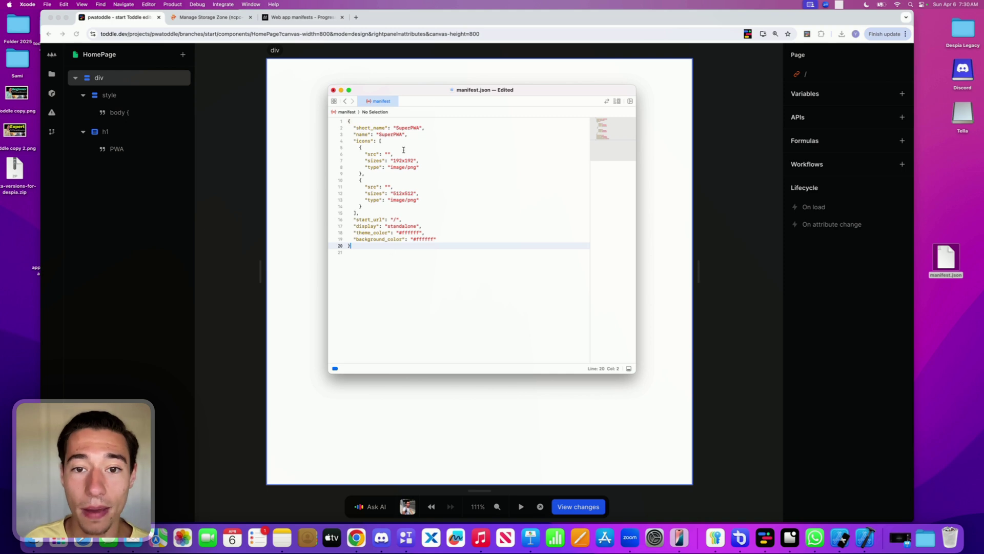
left_click(47, 4)
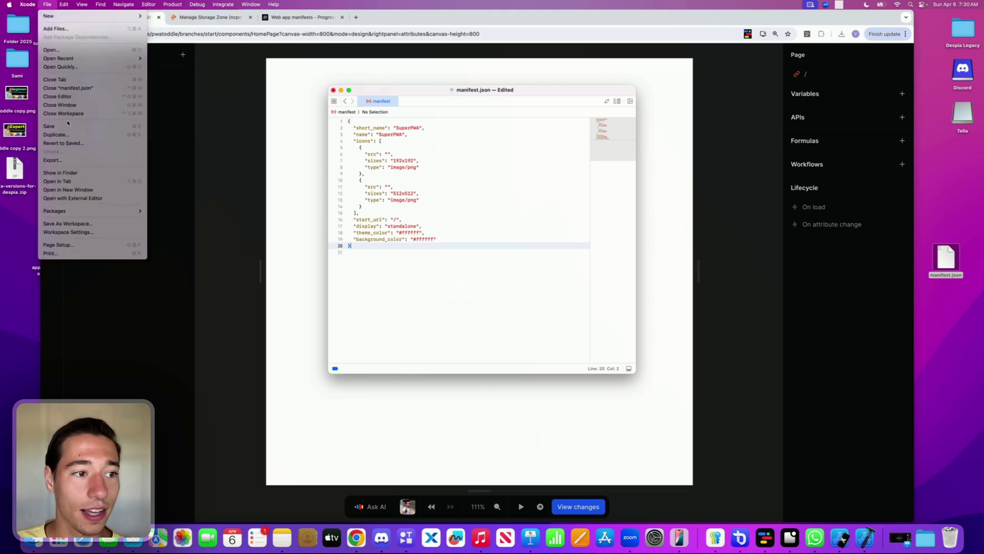
left_click(49, 126)
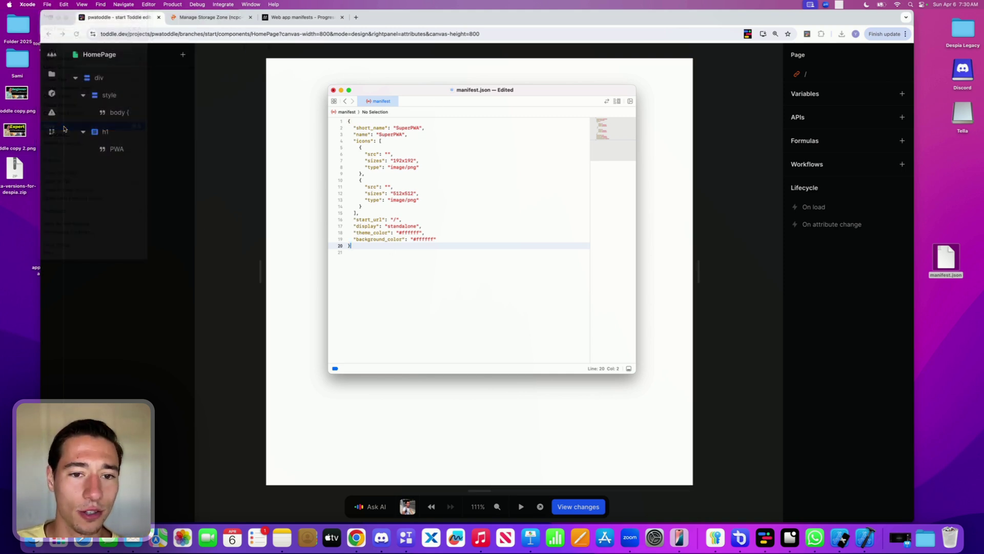
left_click(333, 91)
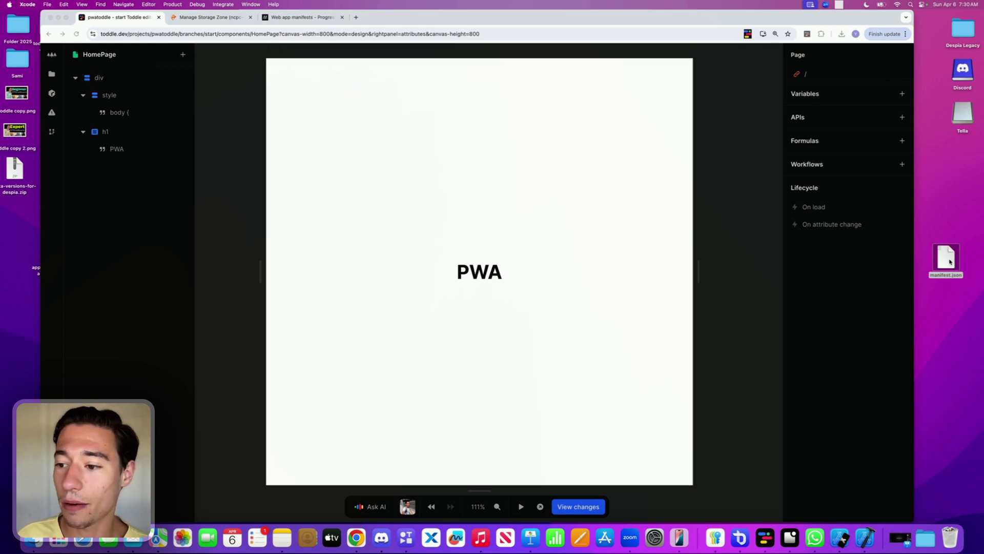
Step: Rename the manifest.json file on the desktop to super-pwa-manifest.json
right_click(948, 265)
left_click(938, 328)
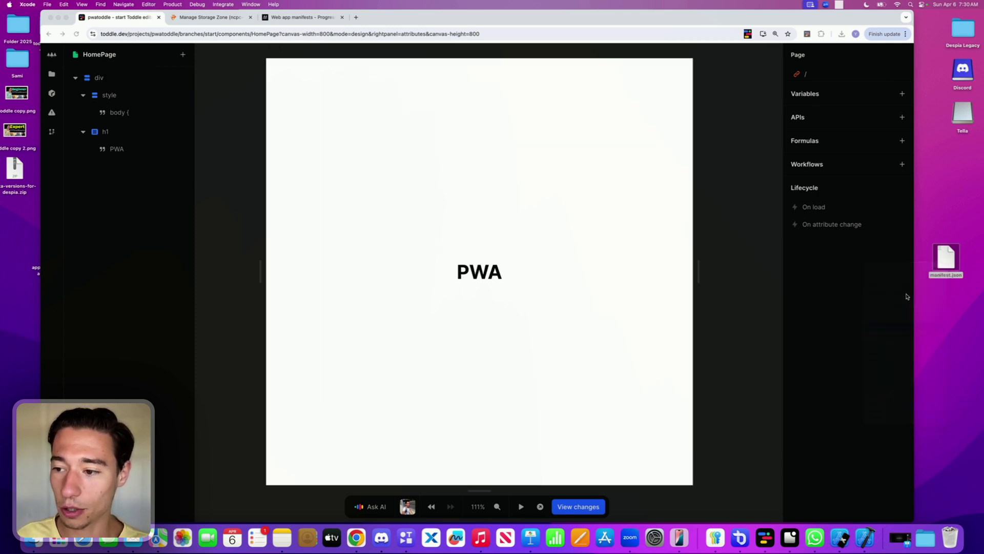
key("BackSpace")
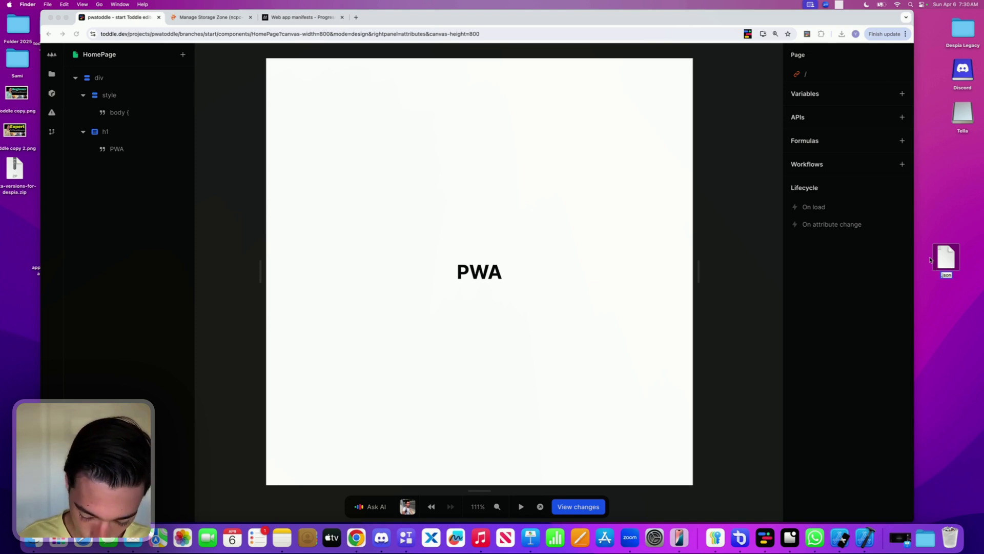
type("super-pwa")
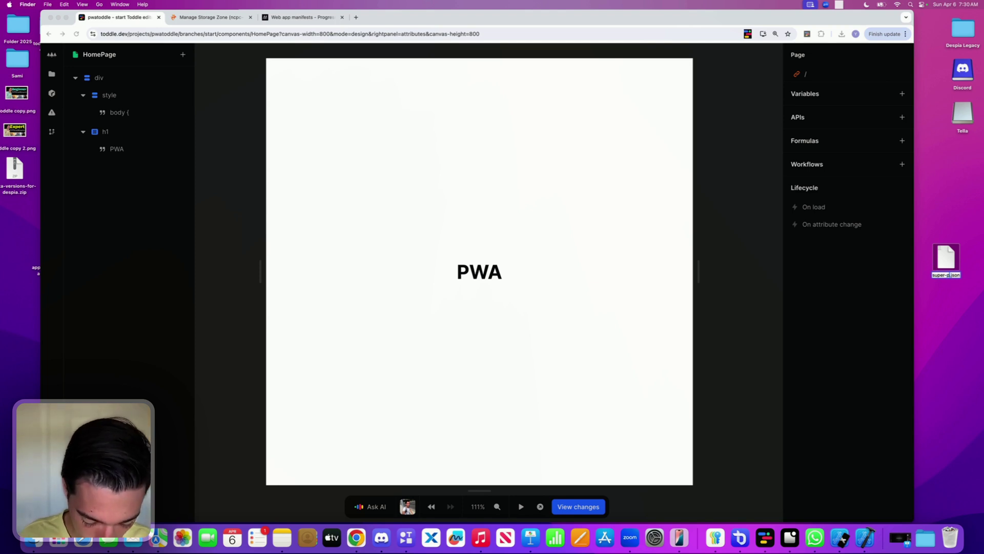
type("-manifest")
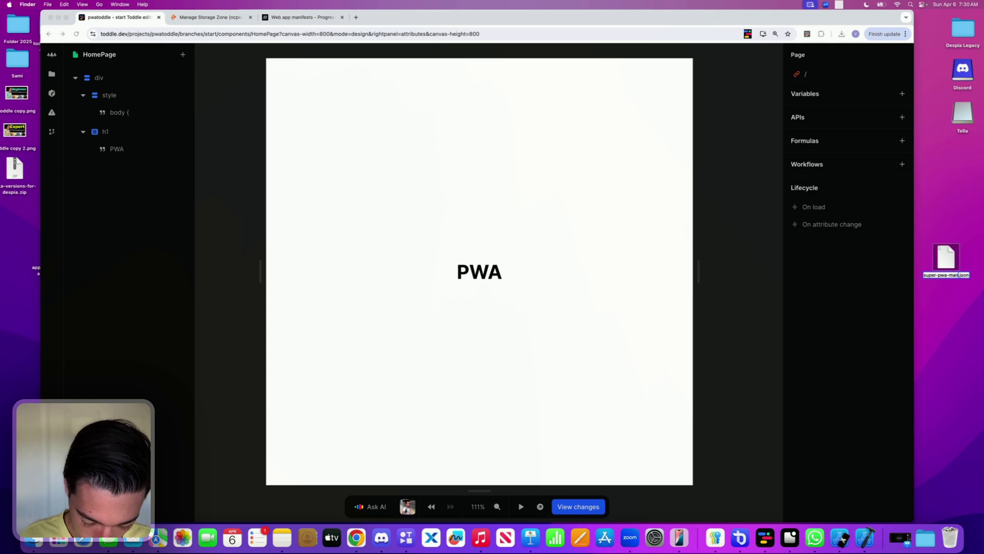
key("Return")
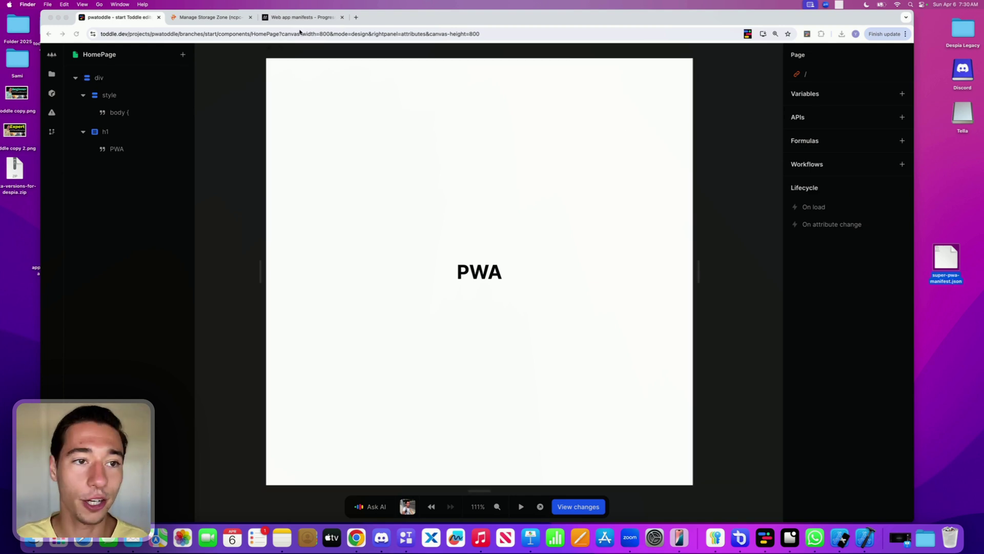
Step: Switch to bunny.net, look into the linkz storage zone, and open the despia-light zone's file manager
left_click(210, 18)
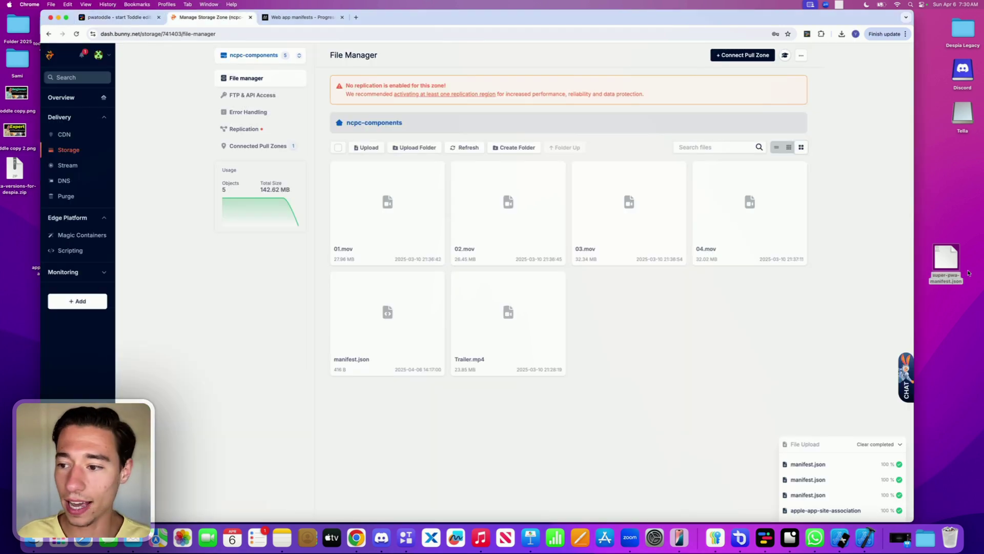
left_click(69, 152)
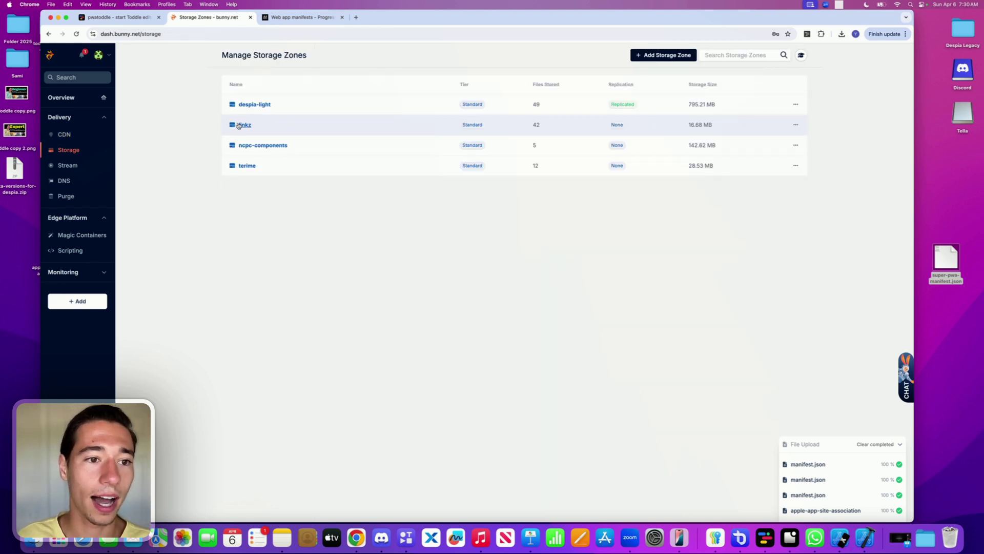
left_click(239, 125)
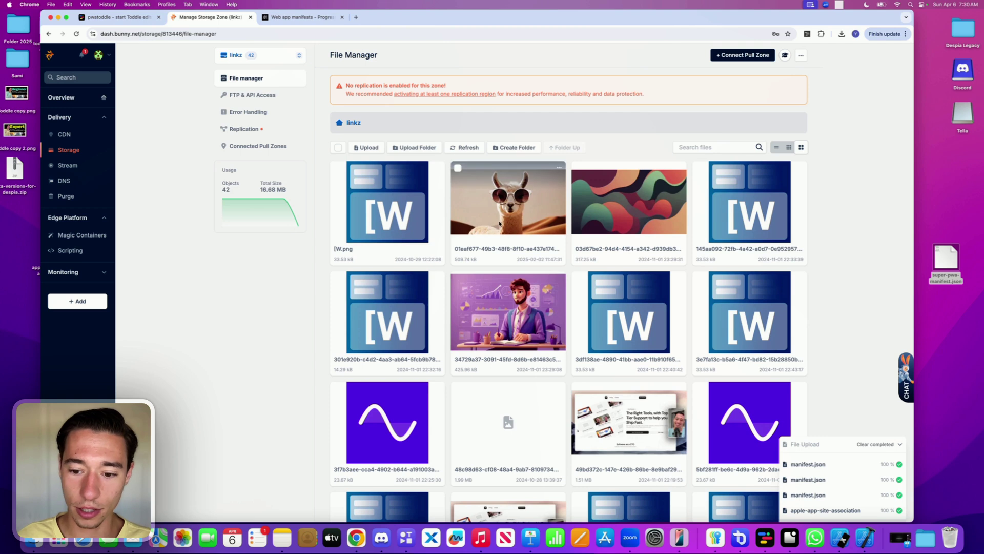
left_click(66, 150)
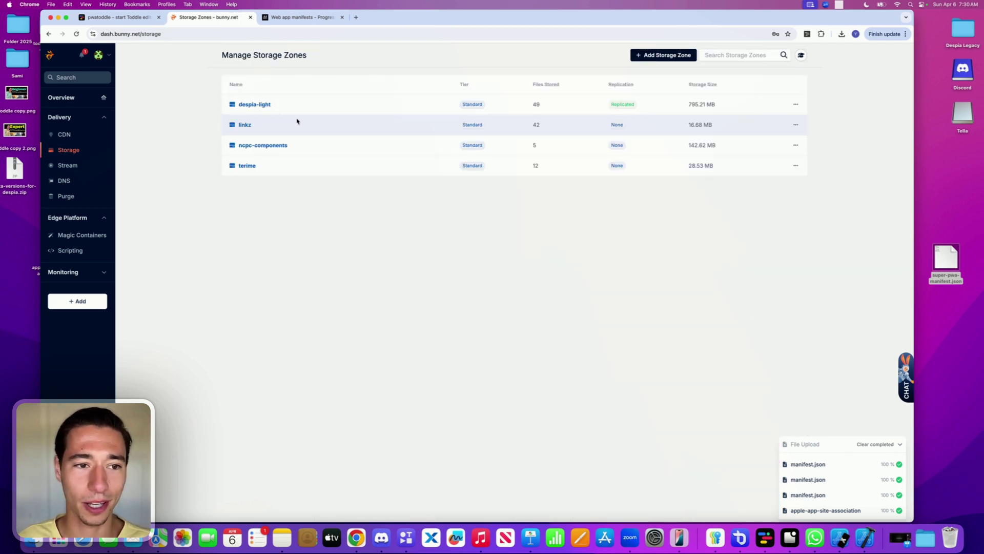
left_click(259, 106)
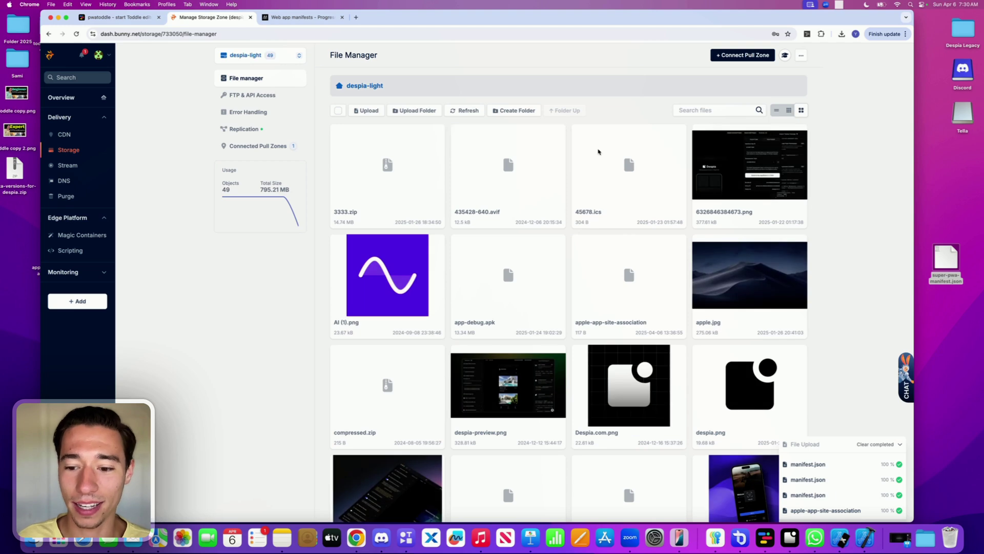
Step: Upload super-pwa-manifest.json from the desktop into the despia-light storage zone
left_click_drag(941, 254, 429, 202)
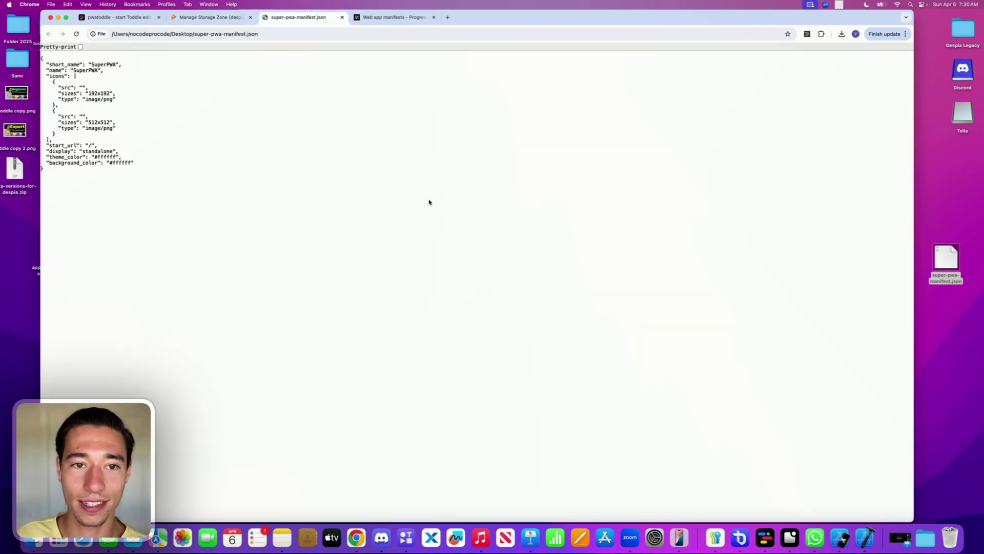
left_click(342, 17)
left_click_drag(946, 256, 508, 313)
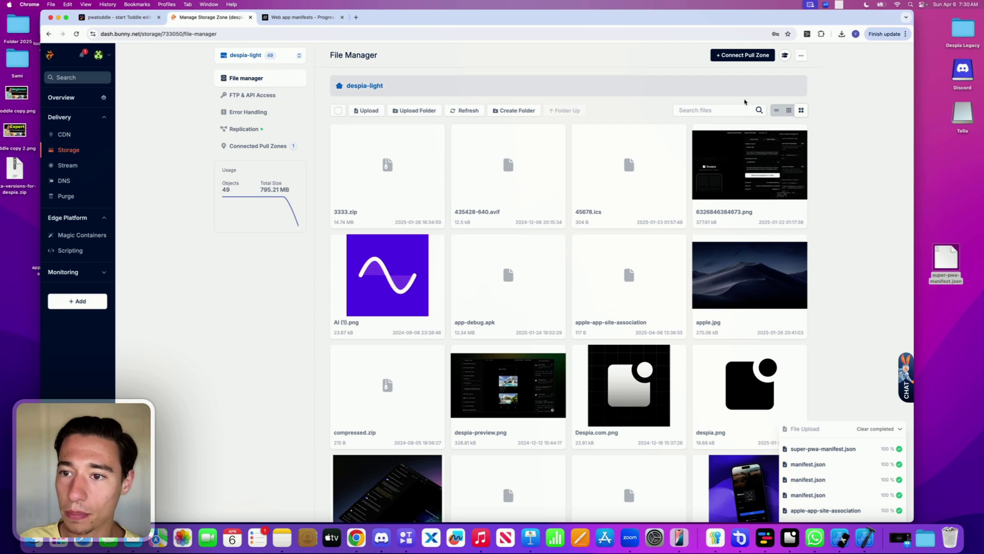
Step: Search the despia-light files for "super" and copy the URL of super-pwa-manifest.json
left_click(715, 111)
type("suoer")
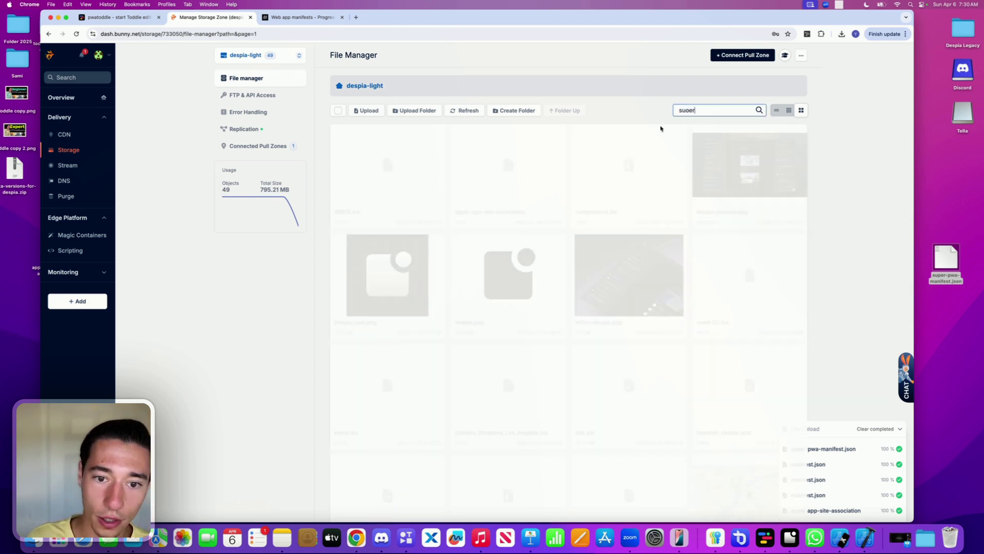
left_click(705, 110)
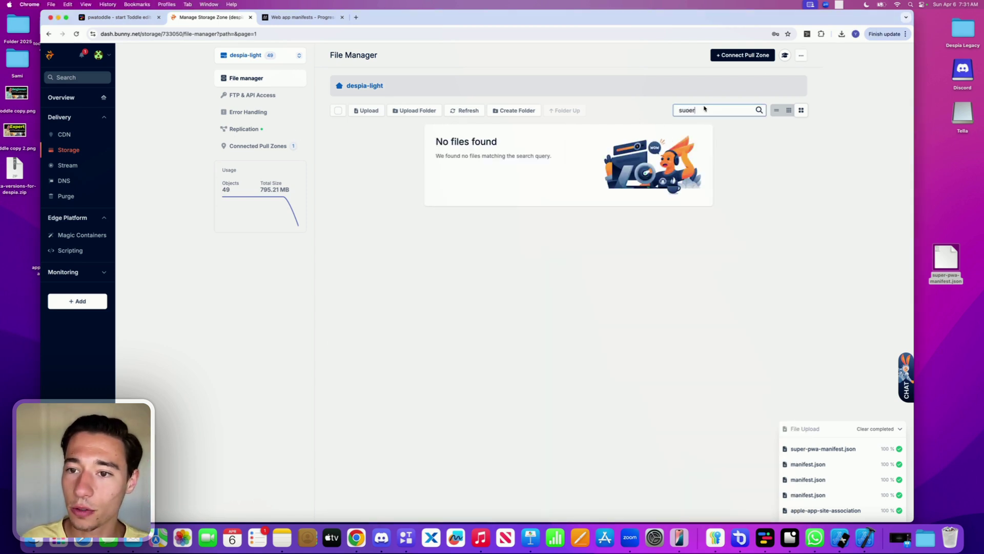
type("per")
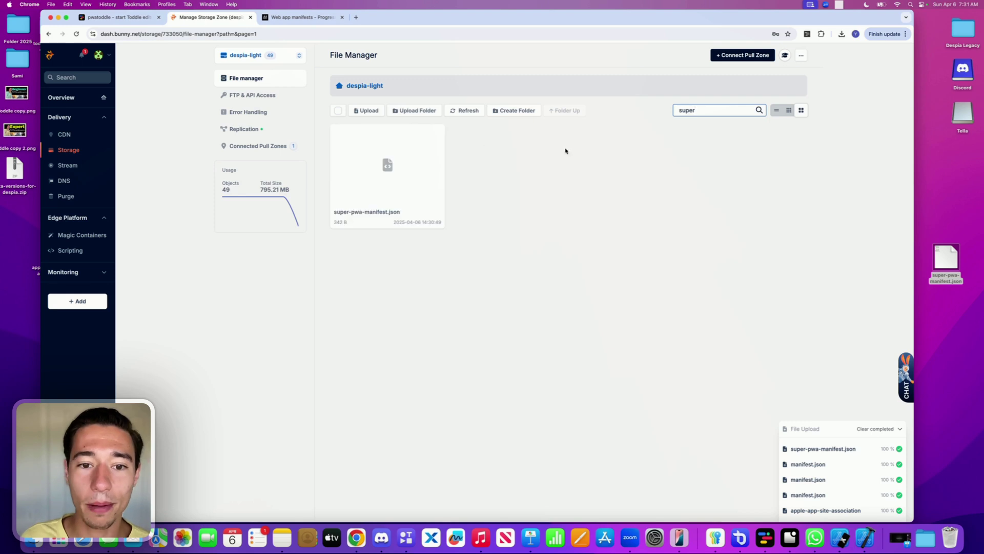
left_click(475, 196)
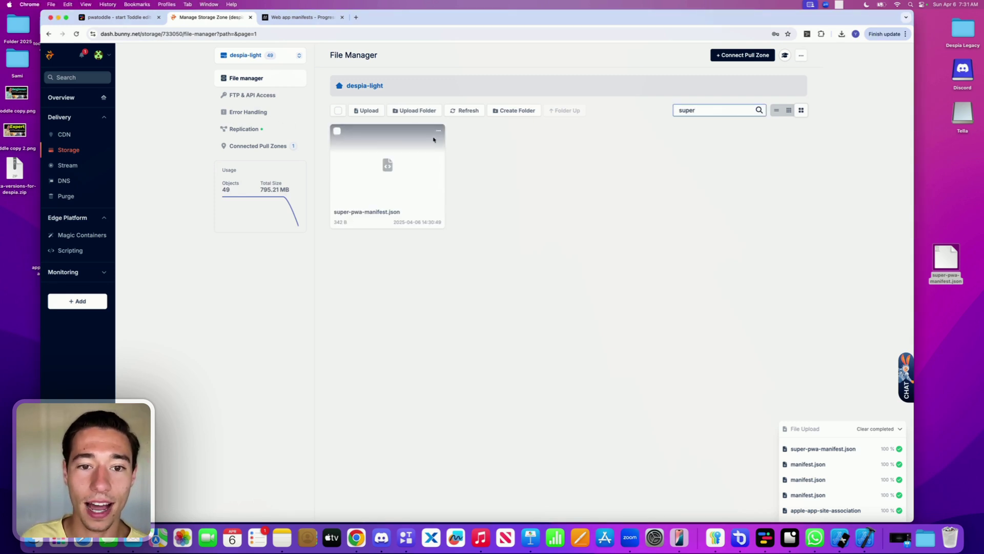
left_click(438, 132)
left_click(417, 150)
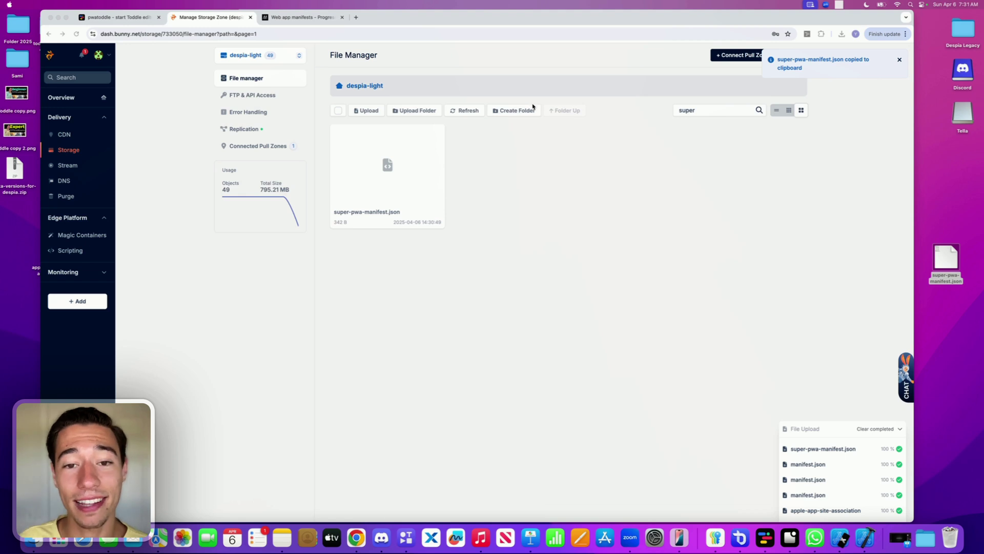
Step: Paste the copied super-pwa-manifest.json URL into the manifest setting of the toddle project
left_click_drag(408, 19, 407, 13)
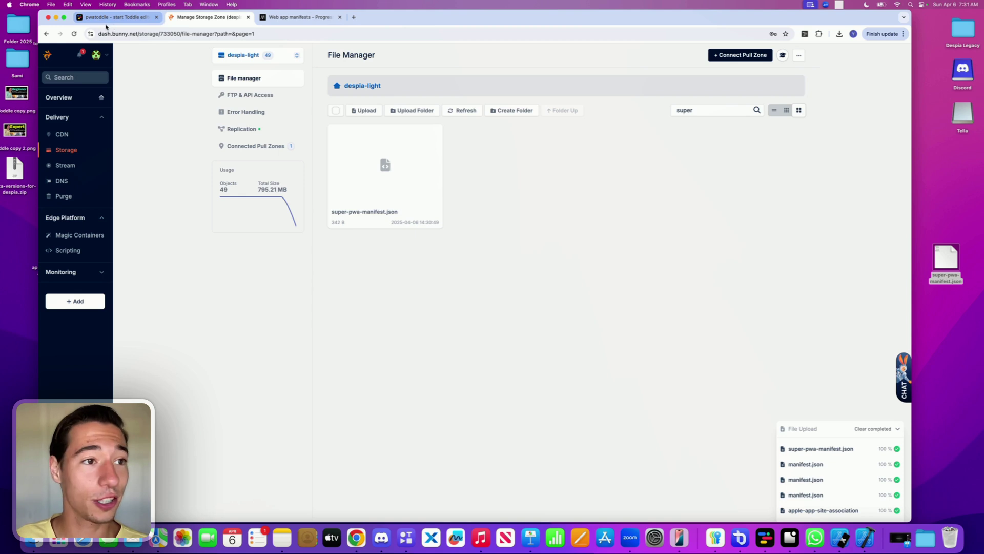
left_click(107, 20)
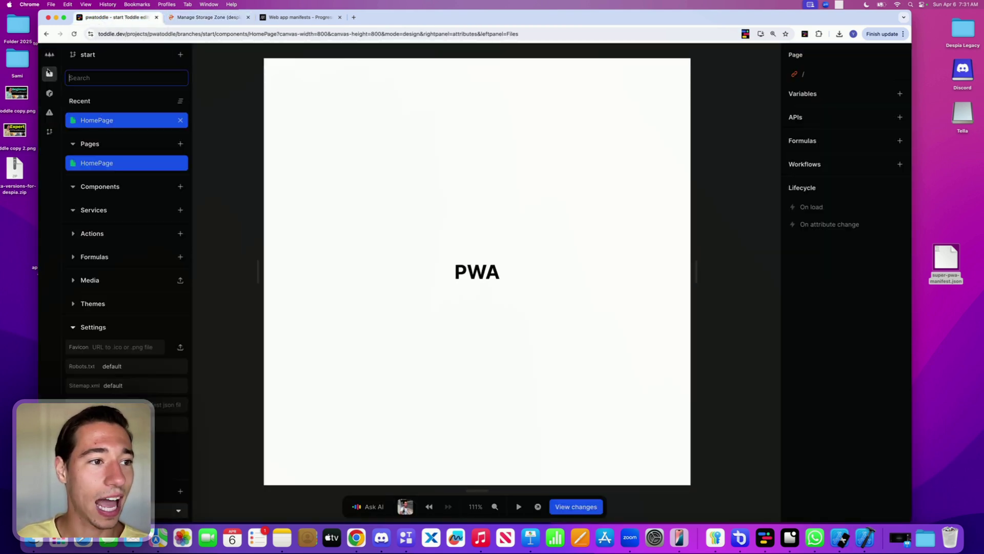
left_click(118, 402)
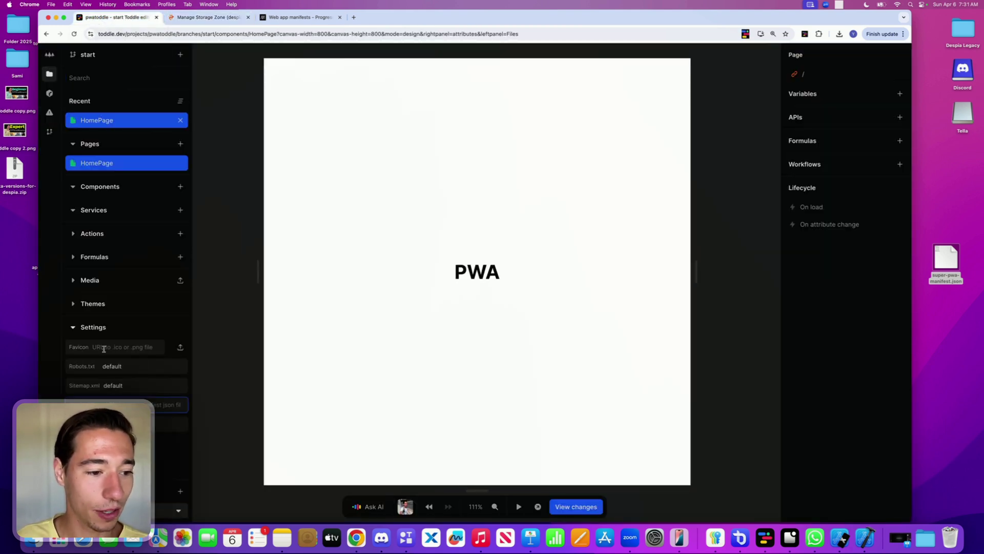
left_click(73, 329)
left_click(73, 329)
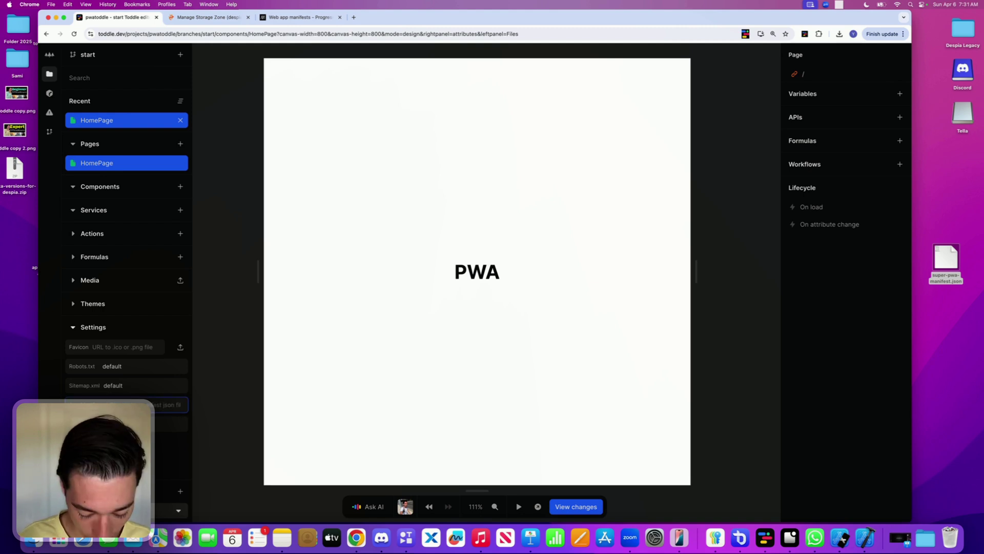
key("Return")
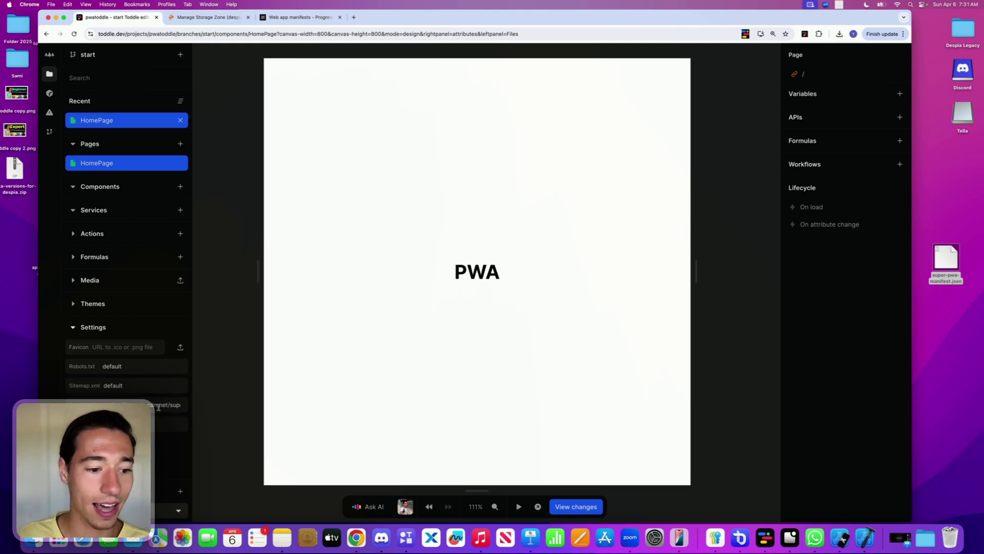
left_click(160, 405)
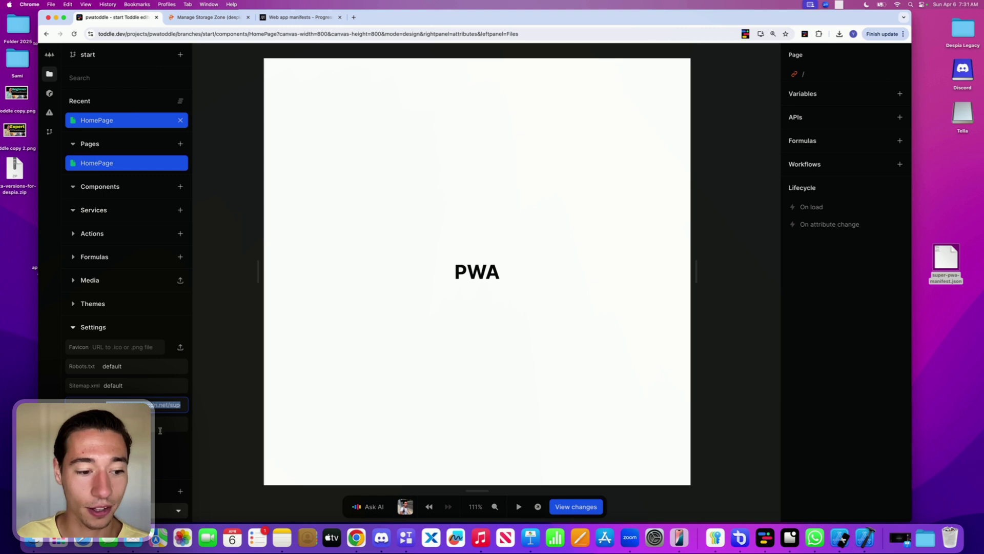
left_click(220, 401)
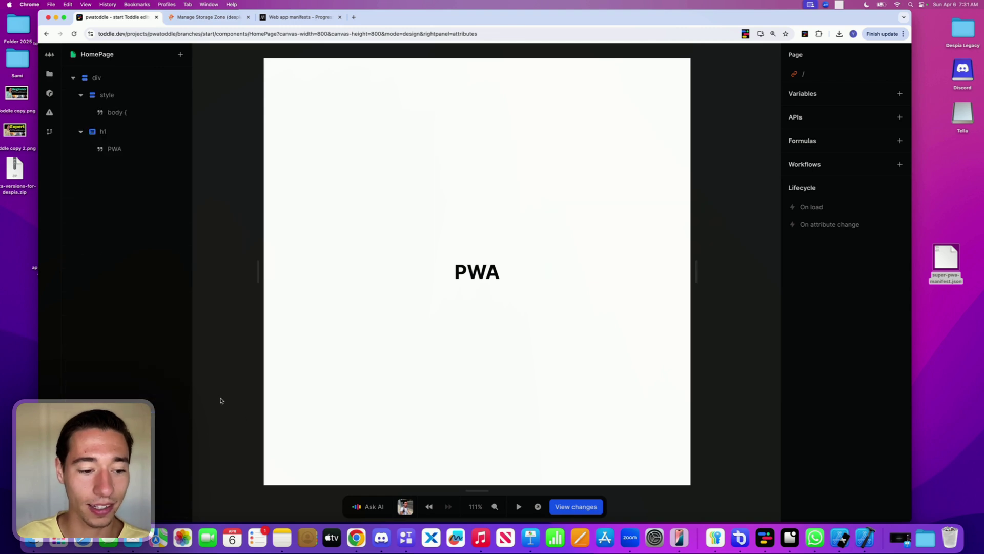
Step: Open the project's preview site and load start-pwatoddle.toddle.site/manifest.json to inspect the served manifest
left_click(538, 506)
left_click(199, 35)
left_click(199, 35)
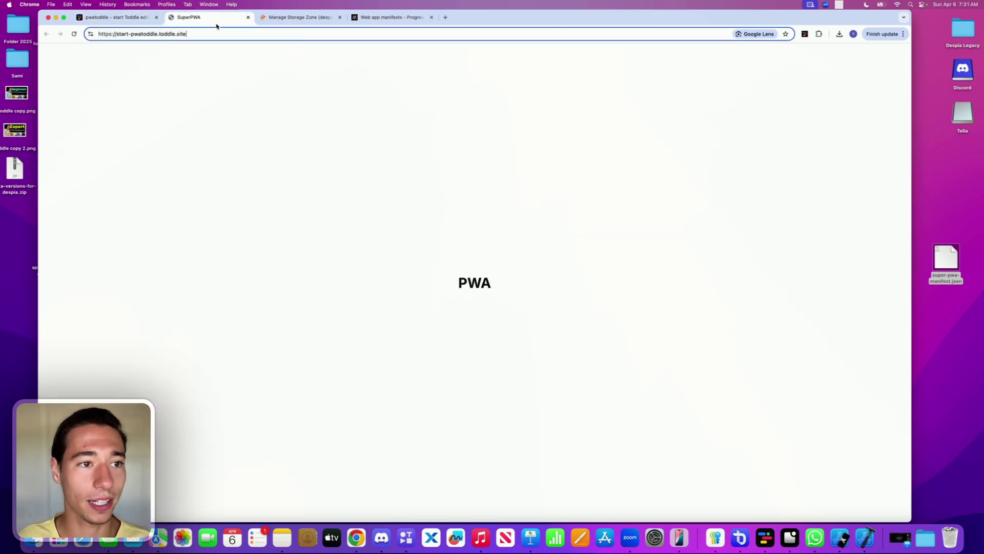
type("/")
type("mani")
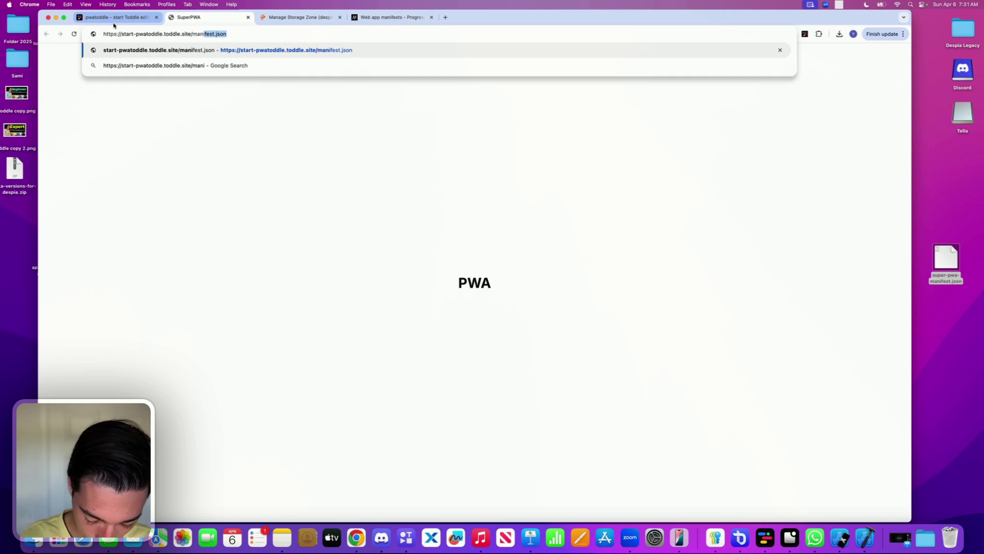
type("fest.json")
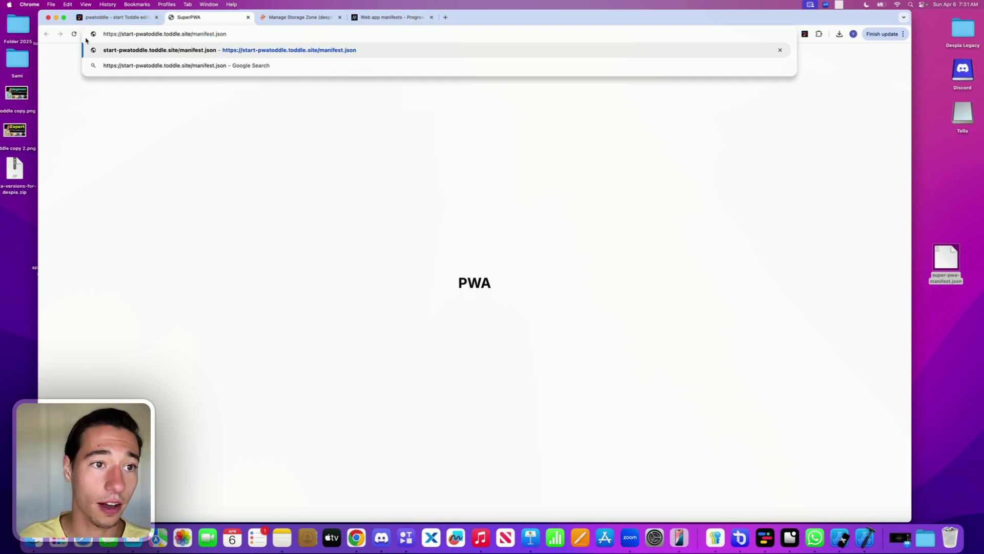
key("Return")
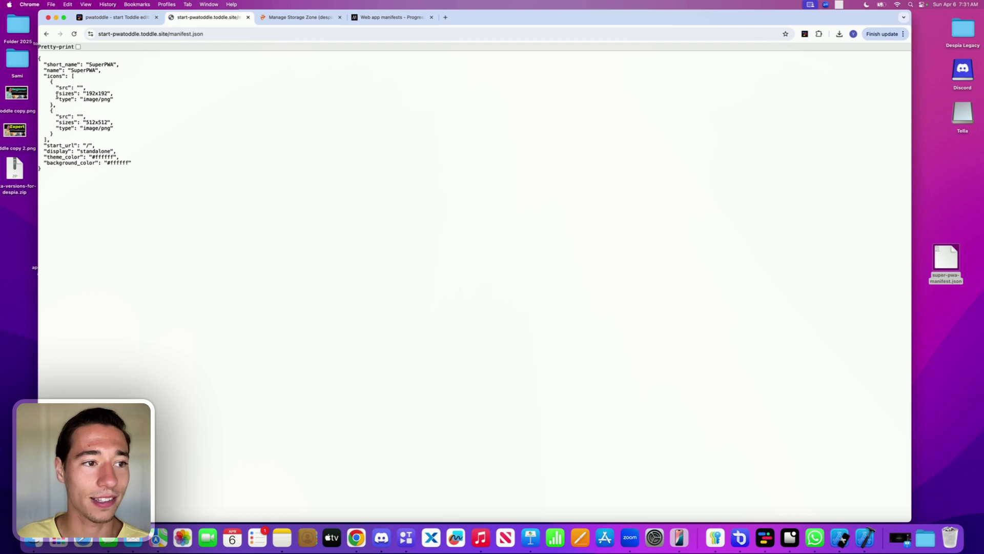
left_click_drag(57, 55, 101, 222)
left_click(101, 172)
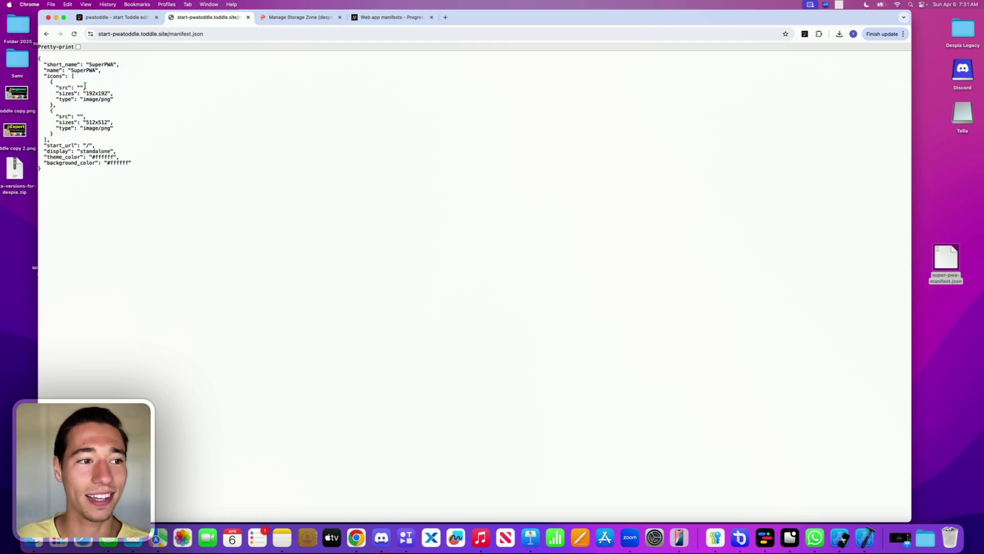
Step: In iPhone Mirroring, check the site's name and icon in the Add to Home Screen form, then cancel and close sharing
left_click(113, 17)
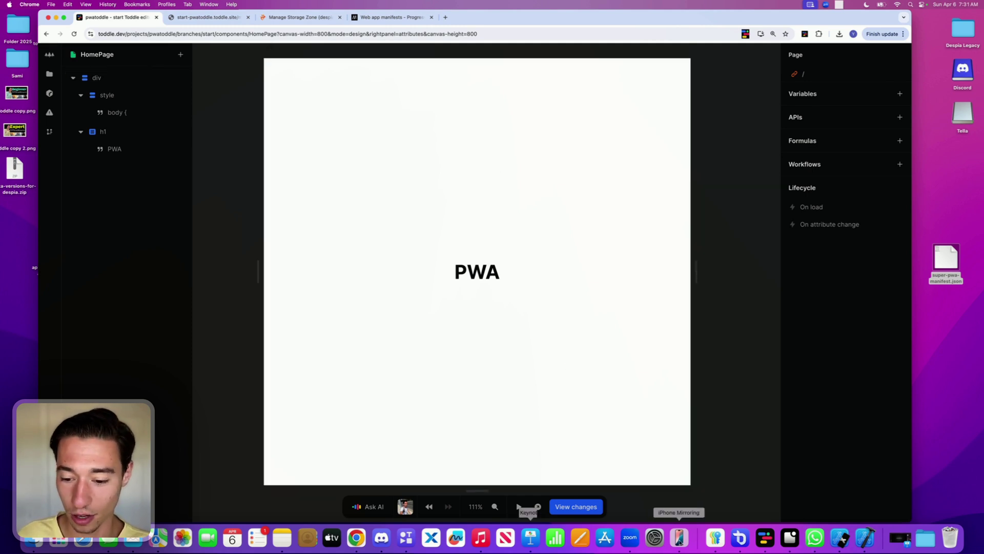
left_click(679, 538)
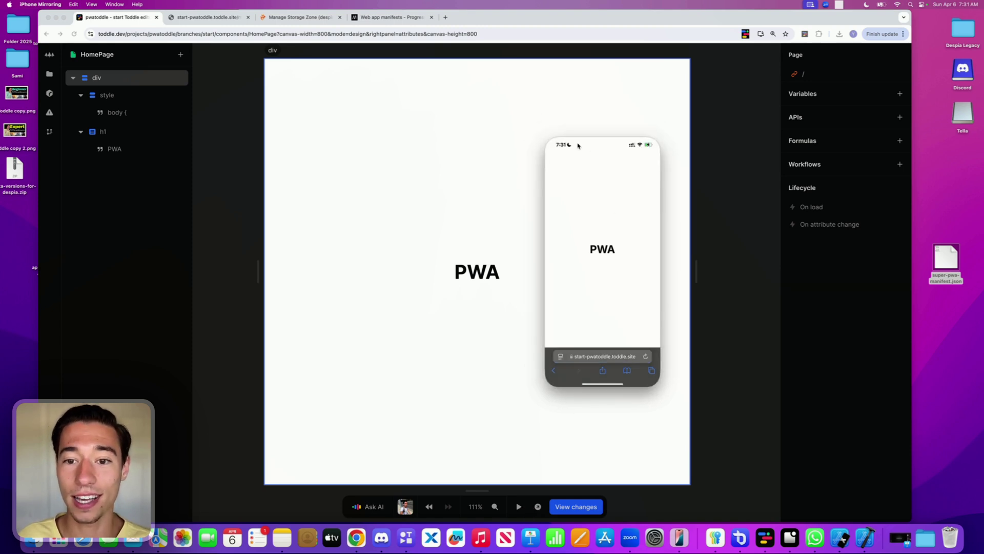
left_click(604, 372)
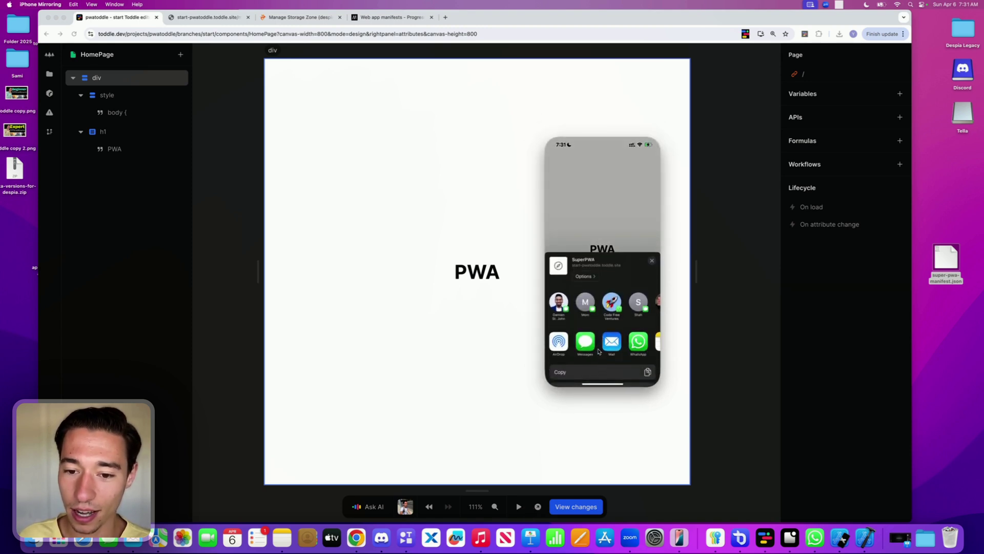
scroll(598, 351, "down", 5)
left_click(595, 366)
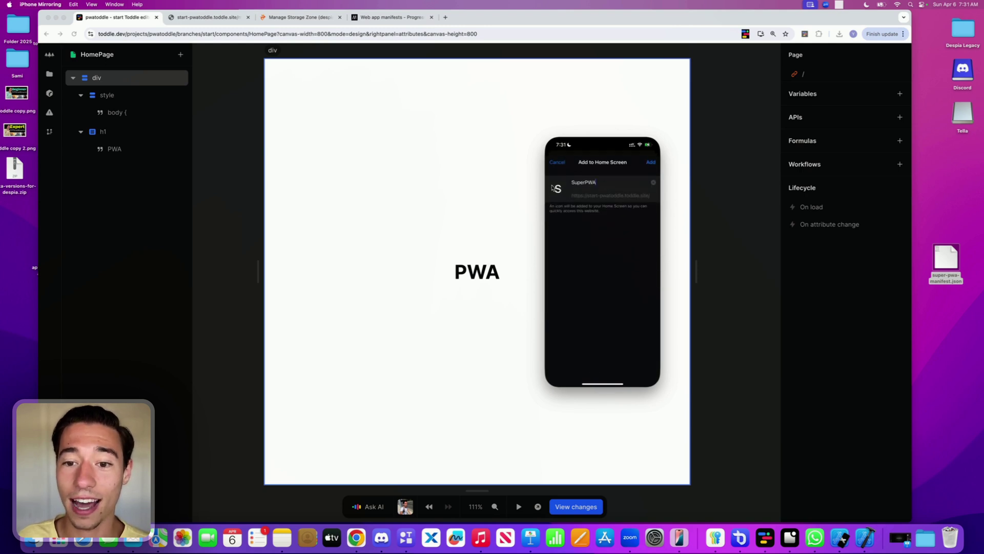
left_click(562, 163)
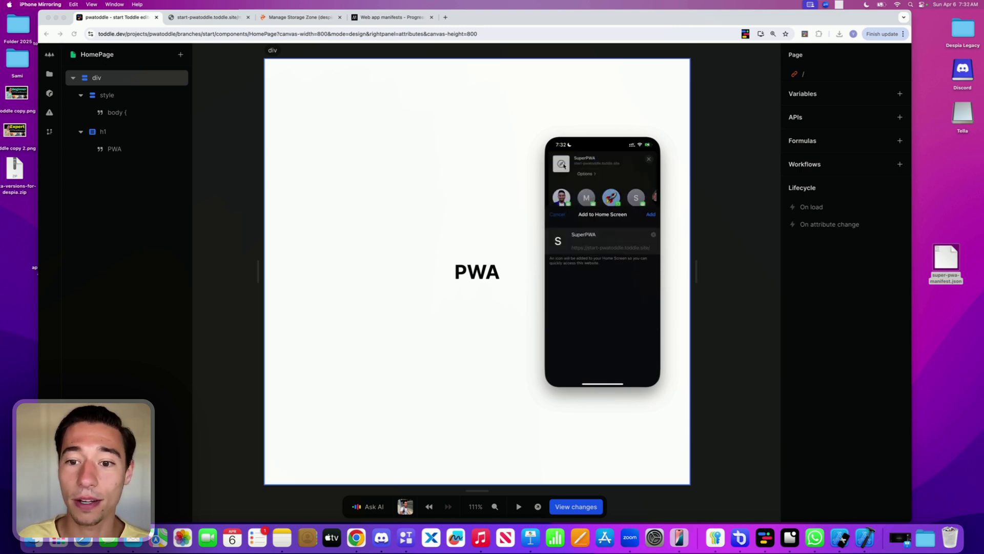
left_click(649, 160)
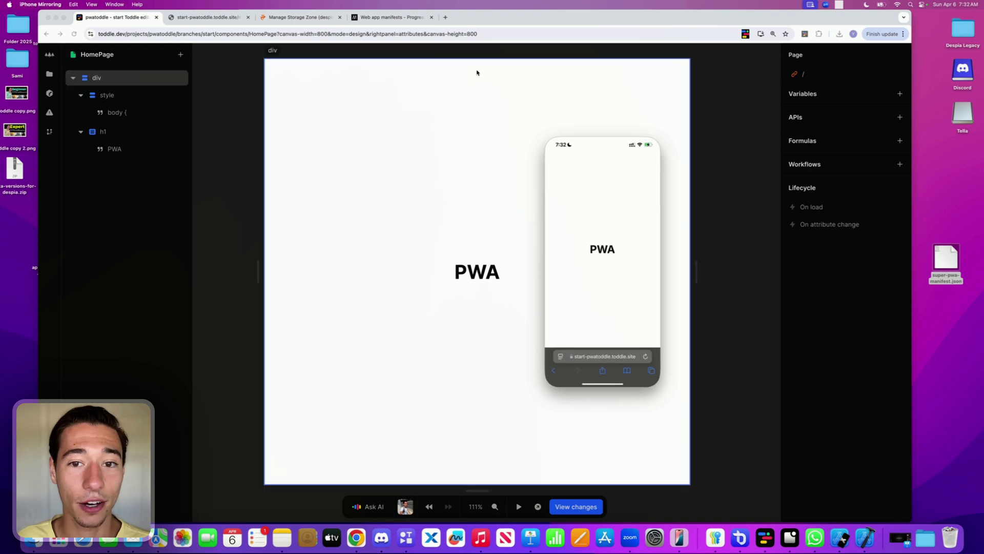
Step: Clear the file search in the despia-light storage zone and copy the URL of Despia.com.png
left_click(317, 15)
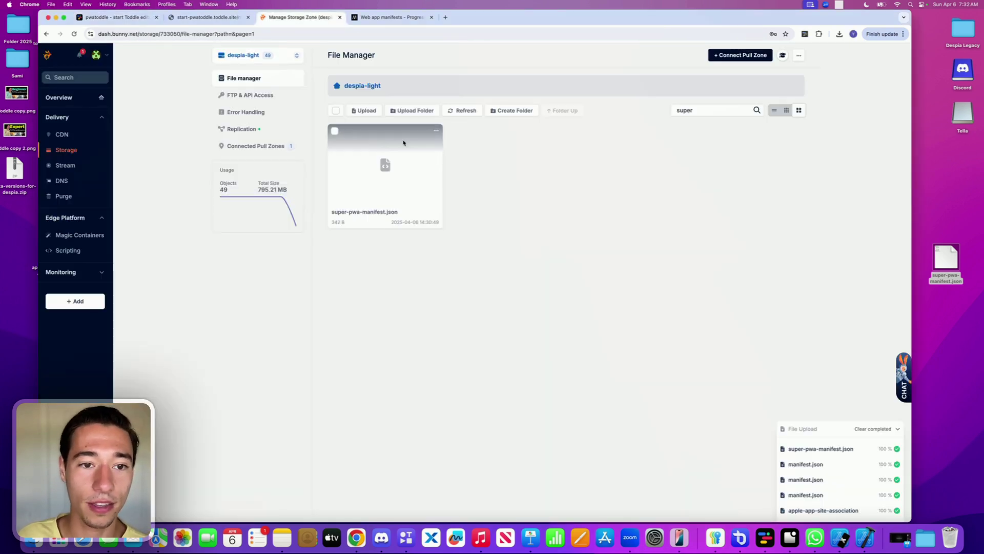
left_click(728, 110)
key("BackSpace")
key("BackSpace")
key("BackSpace")
key("BackSpace")
key("BackSpace")
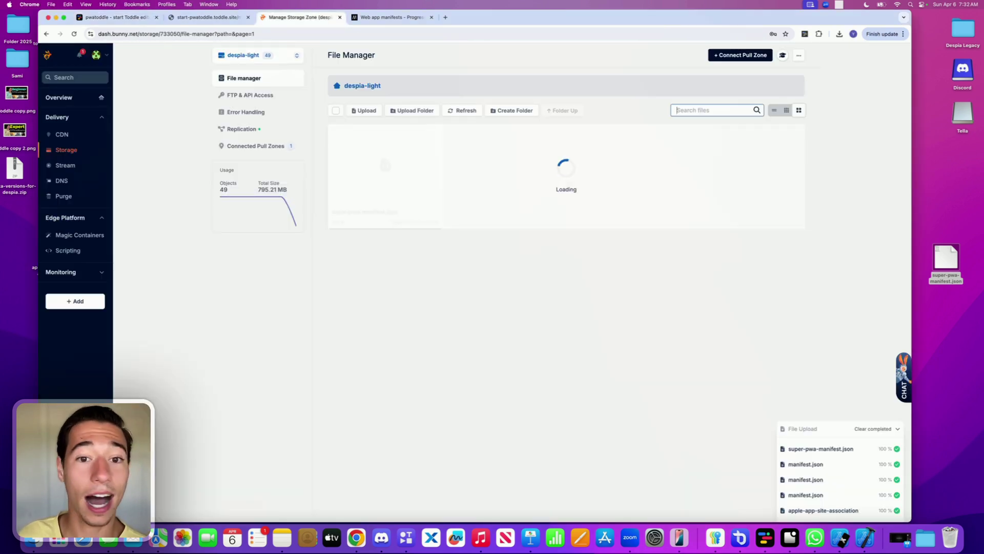
left_click(678, 351)
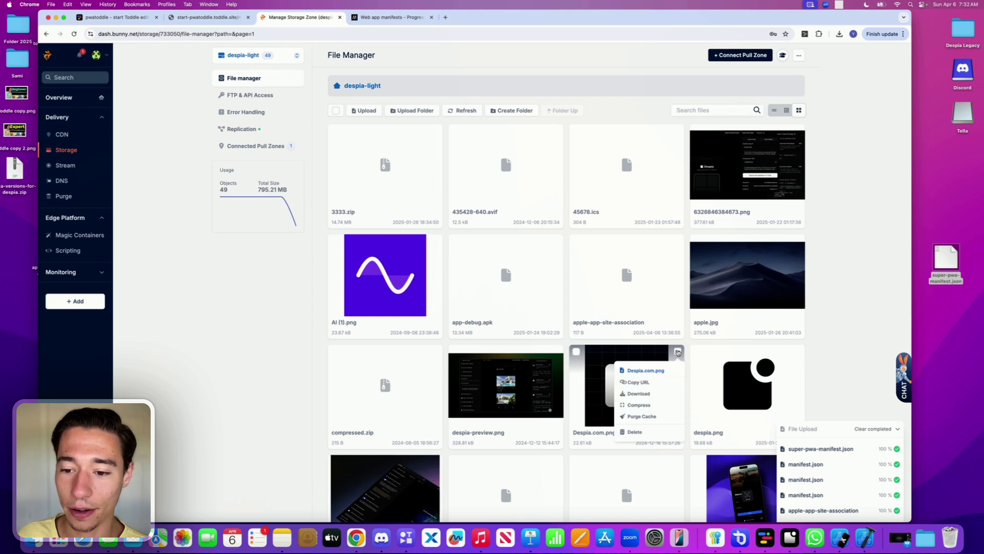
left_click(643, 384)
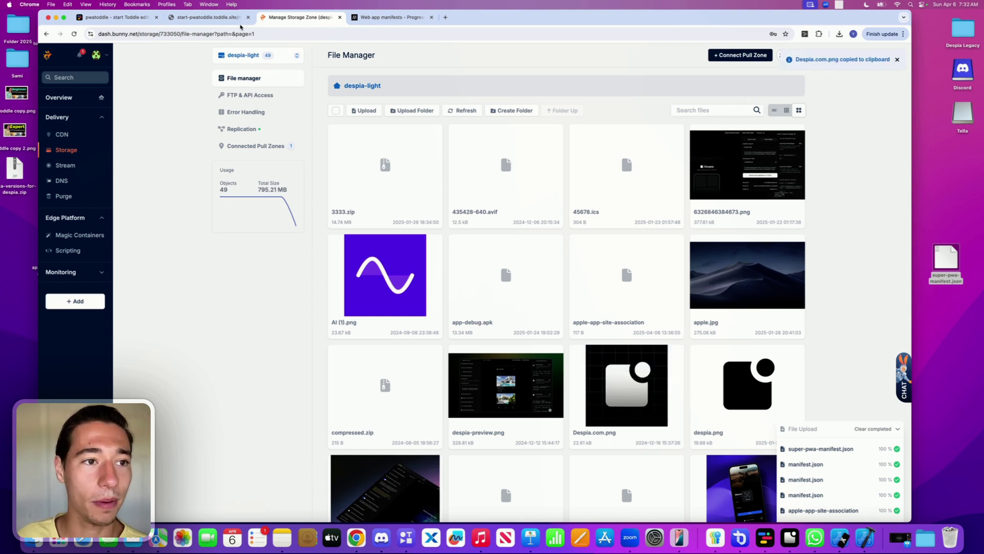
Step: Open super-pwa-manifest.json from the desktop, paste the copied Despia.com.png URL into both icon src values, then save and close it
double_click(947, 257)
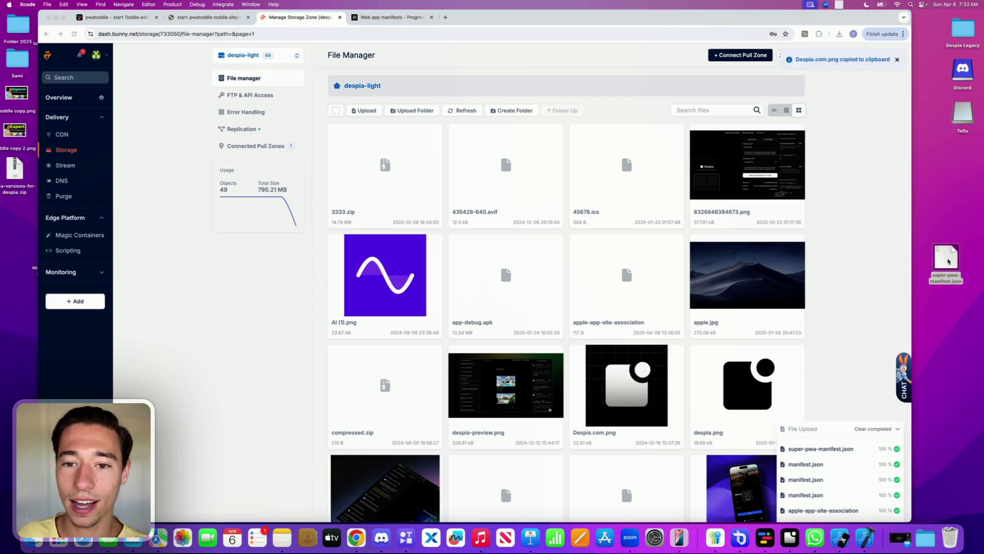
left_click(281, 177)
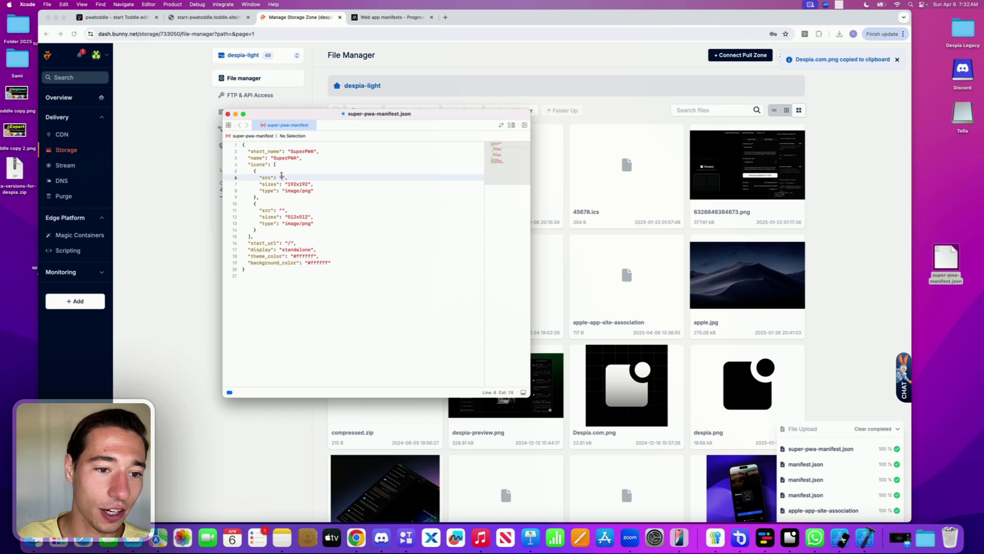
key("super+v")
left_click(281, 211)
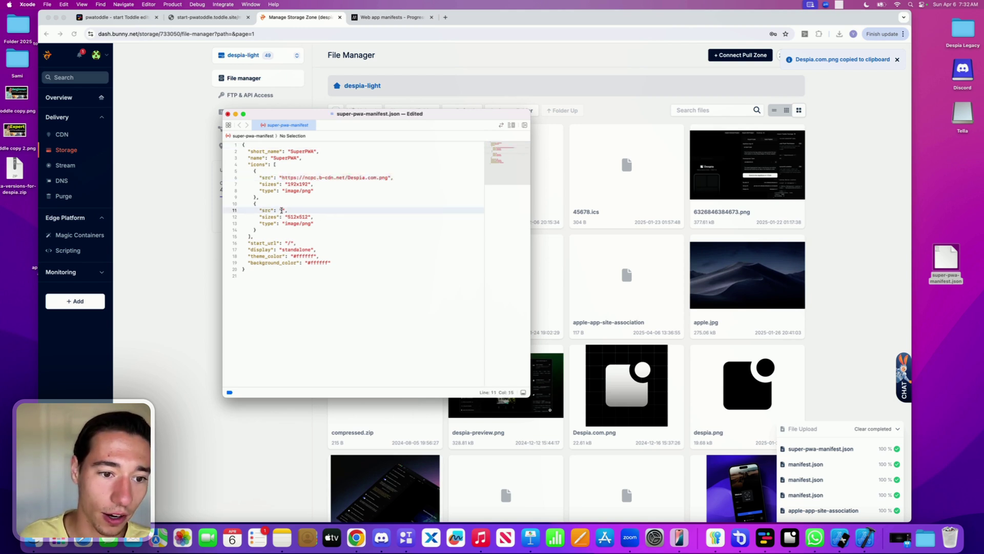
key("super+v")
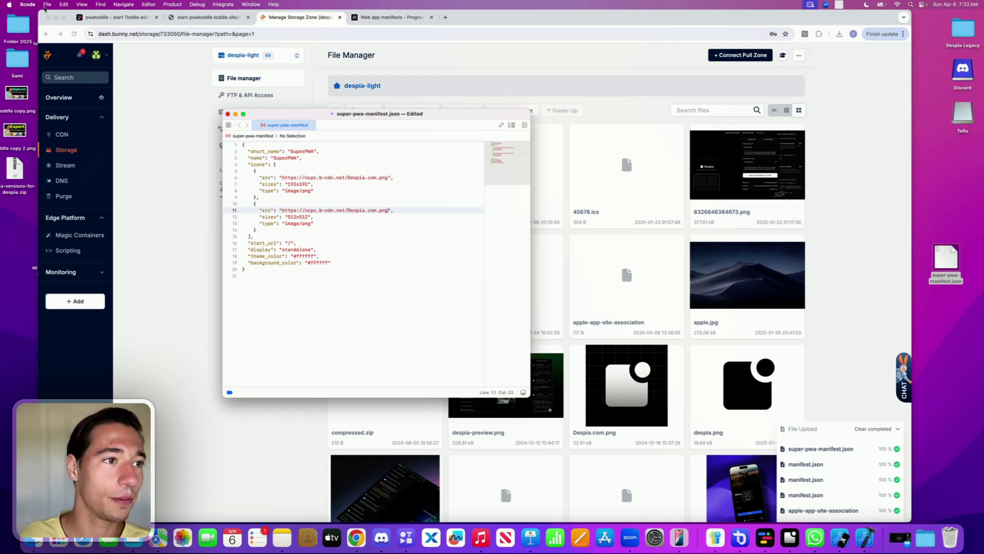
left_click(46, 5)
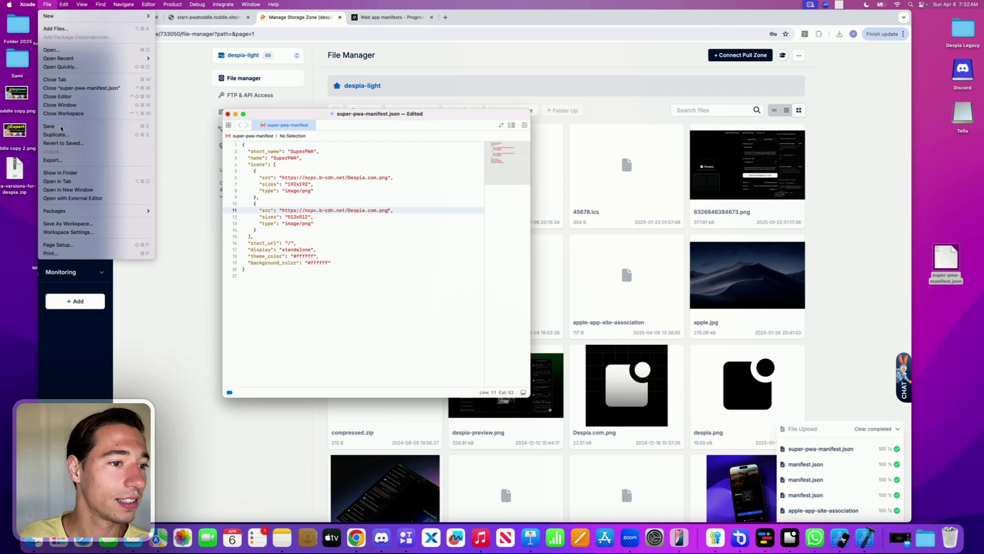
left_click(61, 128)
left_click(227, 113)
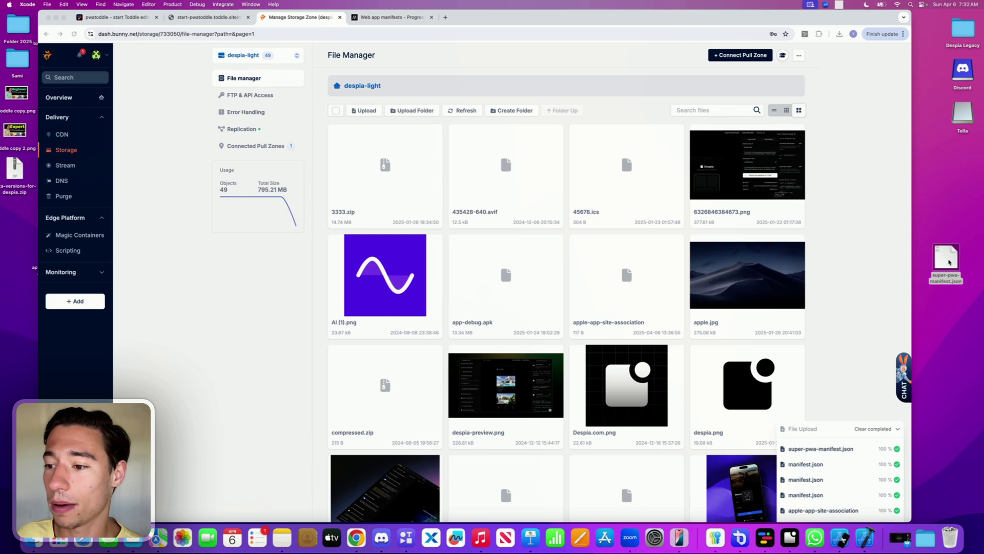
Step: Rename the manifest file on the desktop to super-pwa-manifest-v2.json
right_click(949, 262)
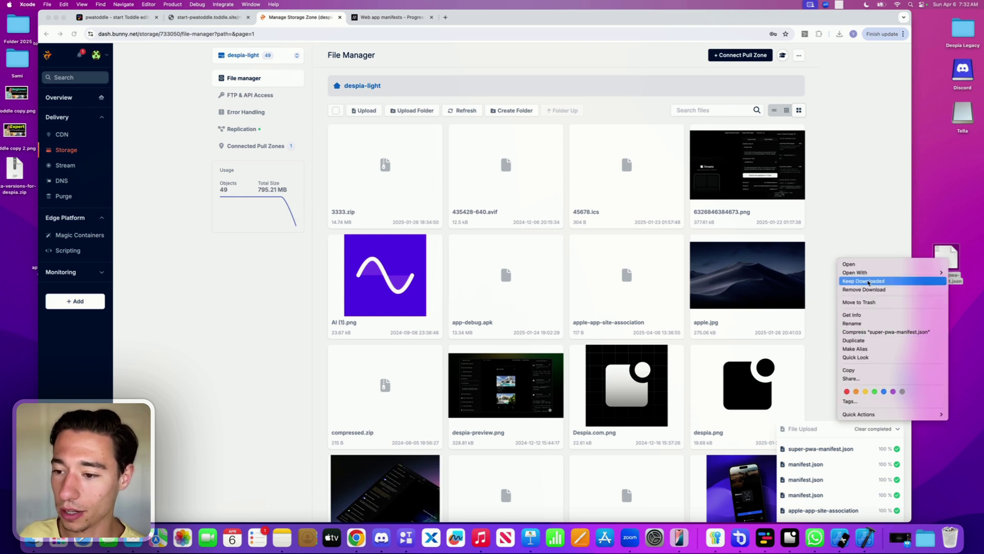
left_click(858, 324)
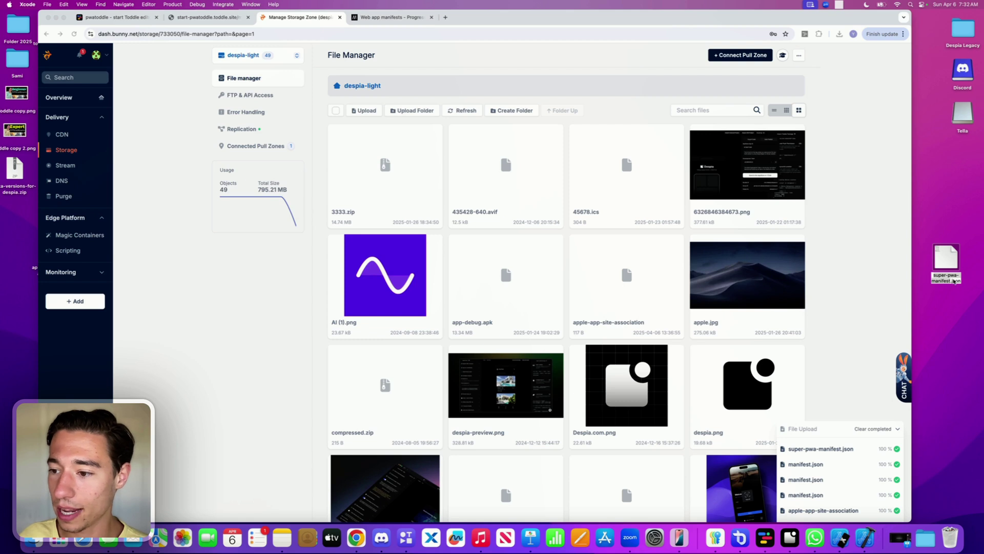
left_click(952, 280)
left_click(949, 281)
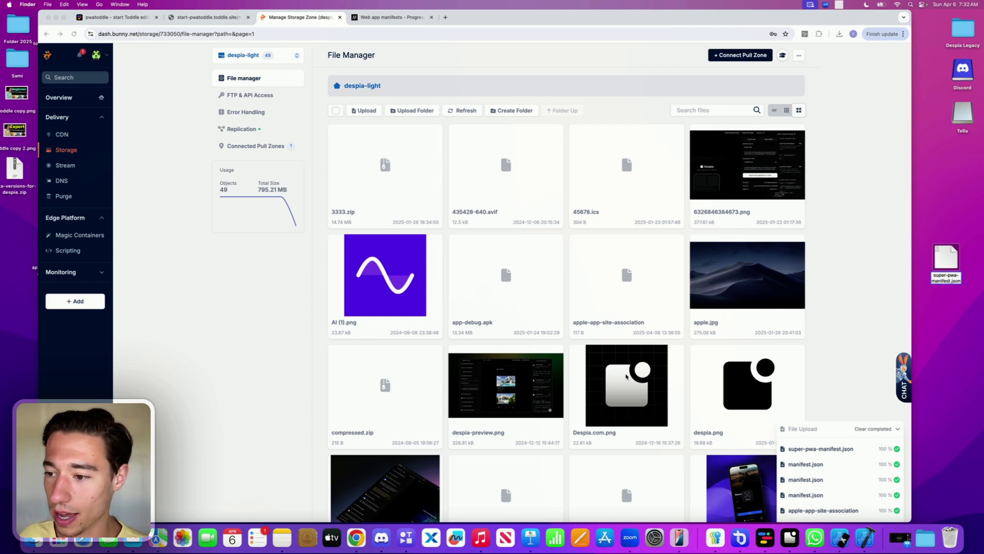
type("-v2")
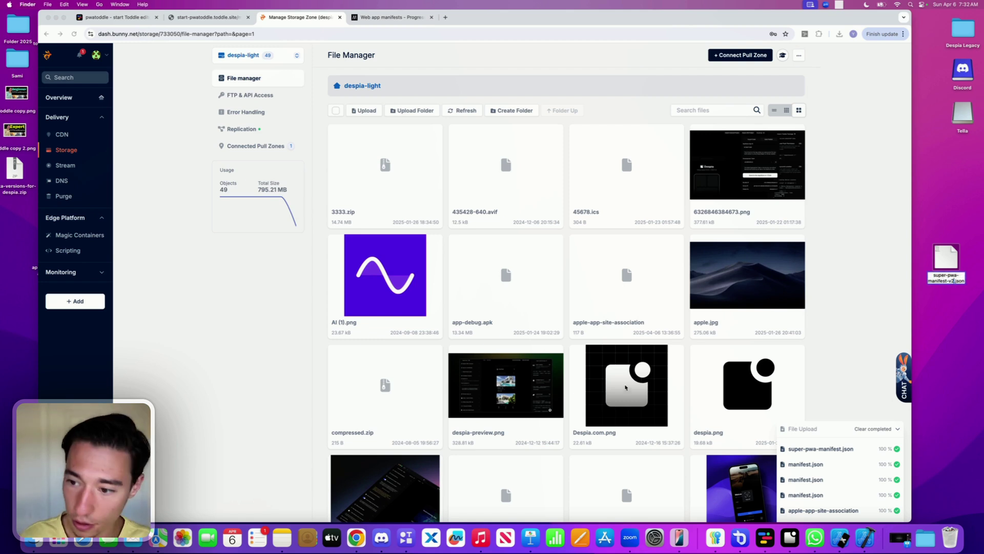
key("Return")
Step: Search the despia-light storage zone for "super" and delete super-pwa-manifest.json
left_click(494, 111)
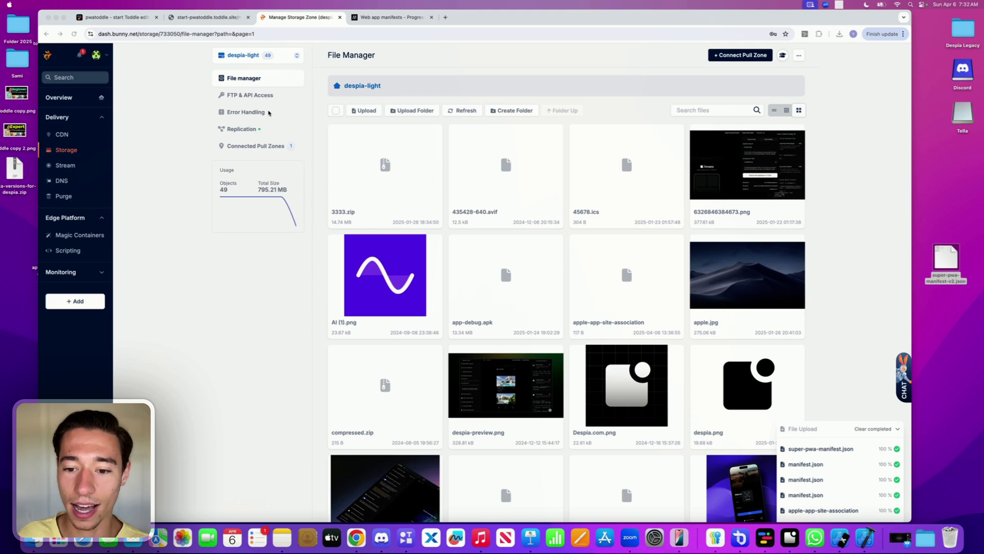
left_click(716, 111)
type("super")
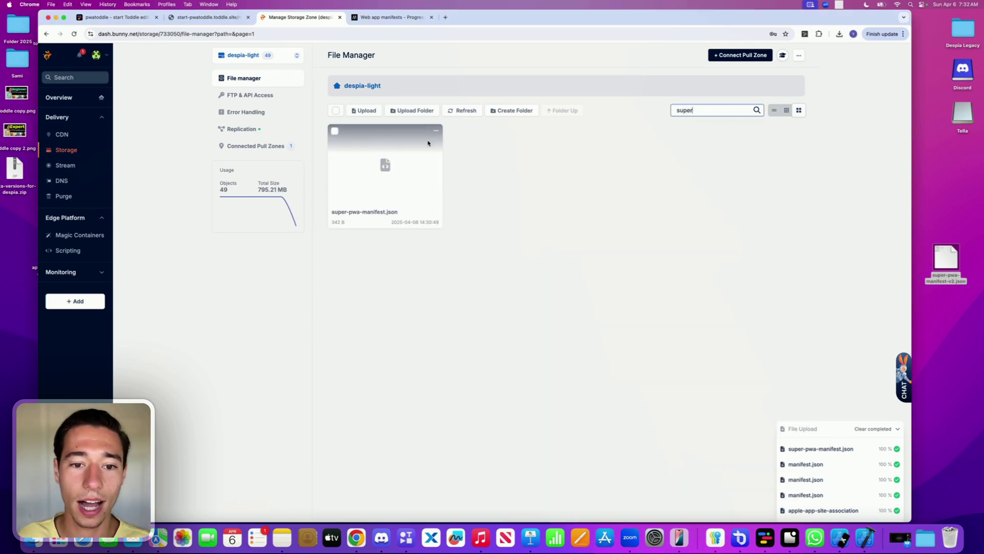
left_click(436, 131)
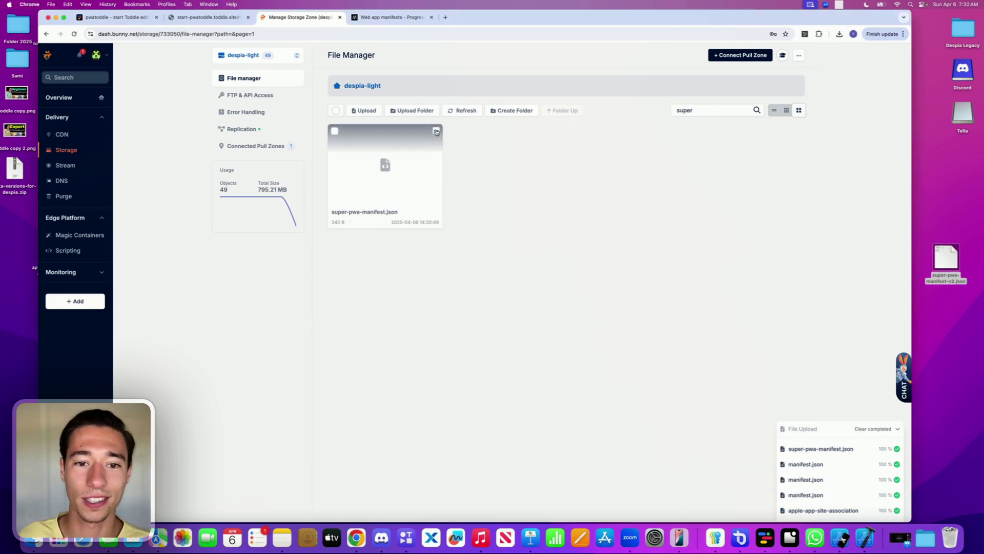
left_click(423, 210)
left_click(426, 323)
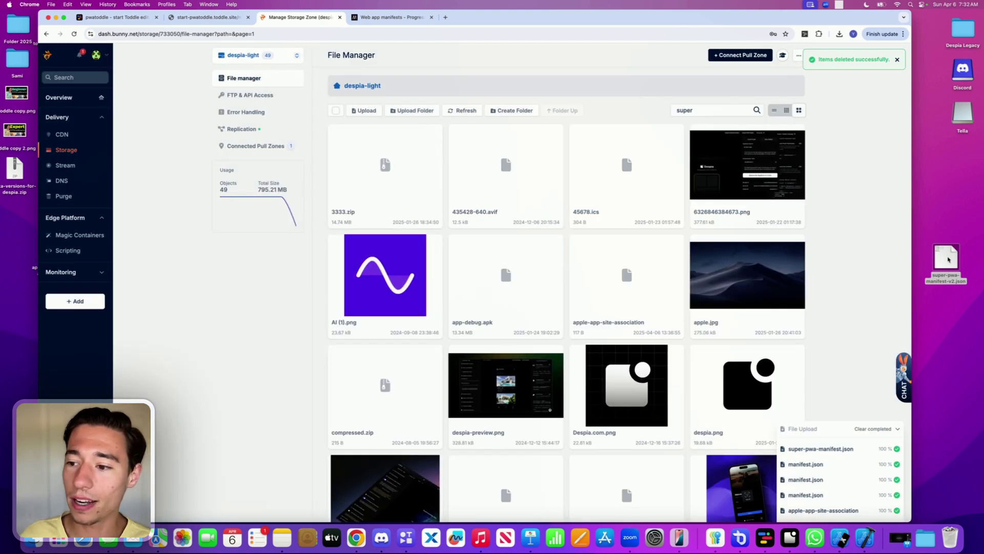
Step: Upload super-pwa-manifest-v2.json from the desktop to the despia-light storage zone, find it by searching "v2", and copy its URL
left_click_drag(945, 256, 523, 175)
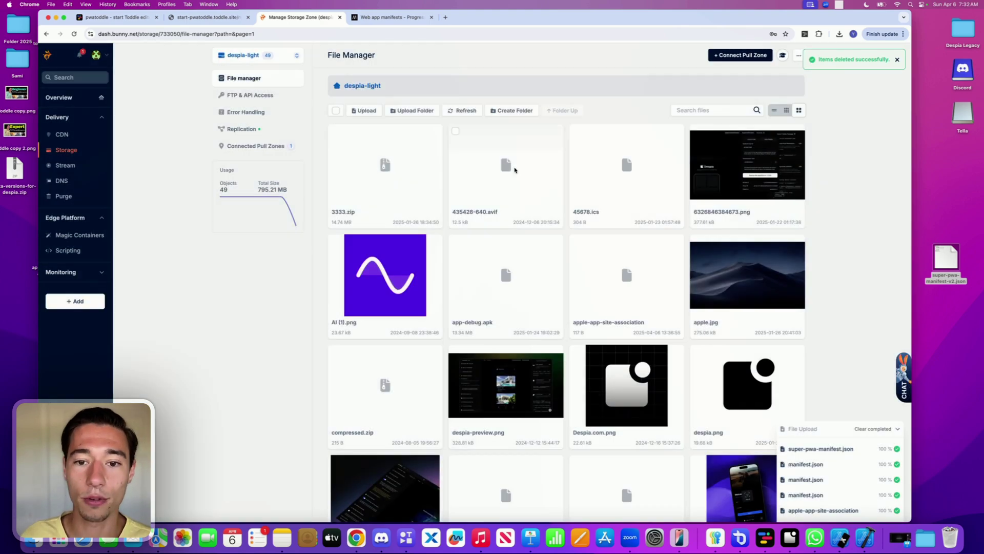
left_click(712, 111)
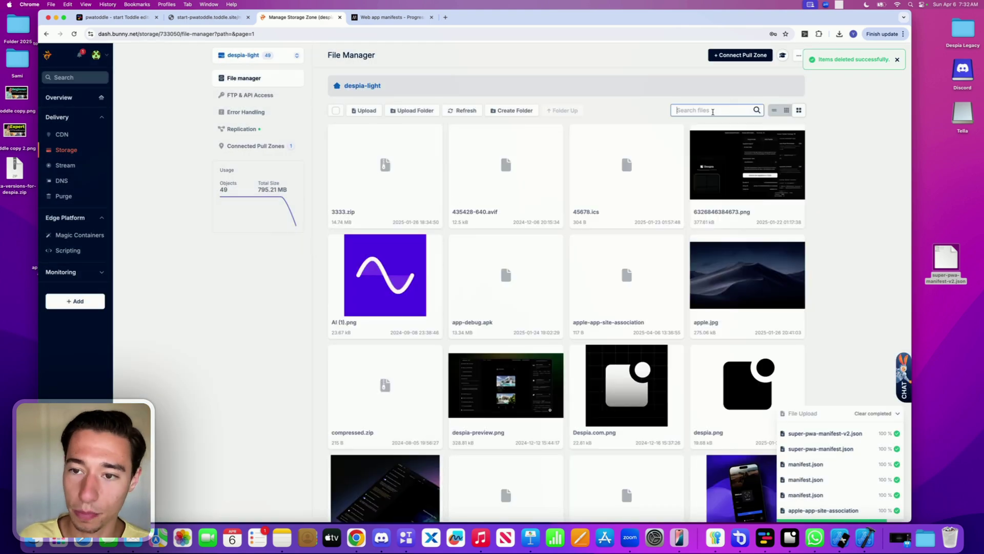
type("v2")
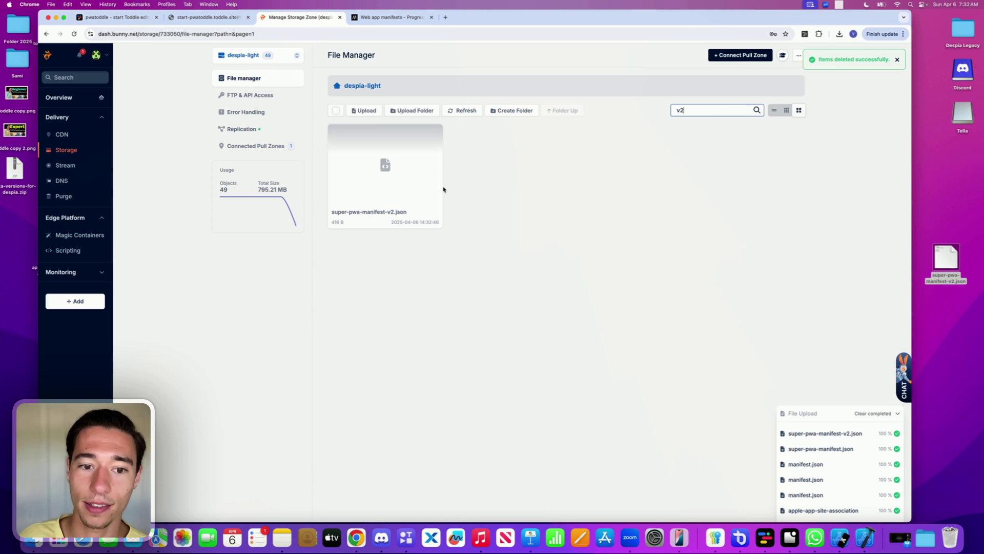
left_click(435, 133)
left_click(424, 161)
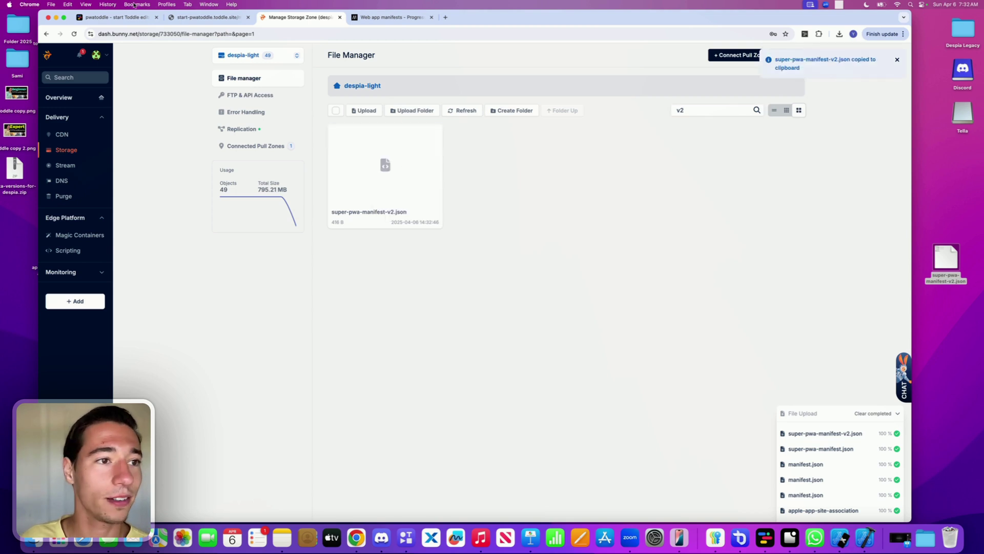
Step: Replace the manifest URL in the toddle project's settings with the copied super-pwa-manifest-v2.json URL
left_click(117, 18)
left_click(49, 74)
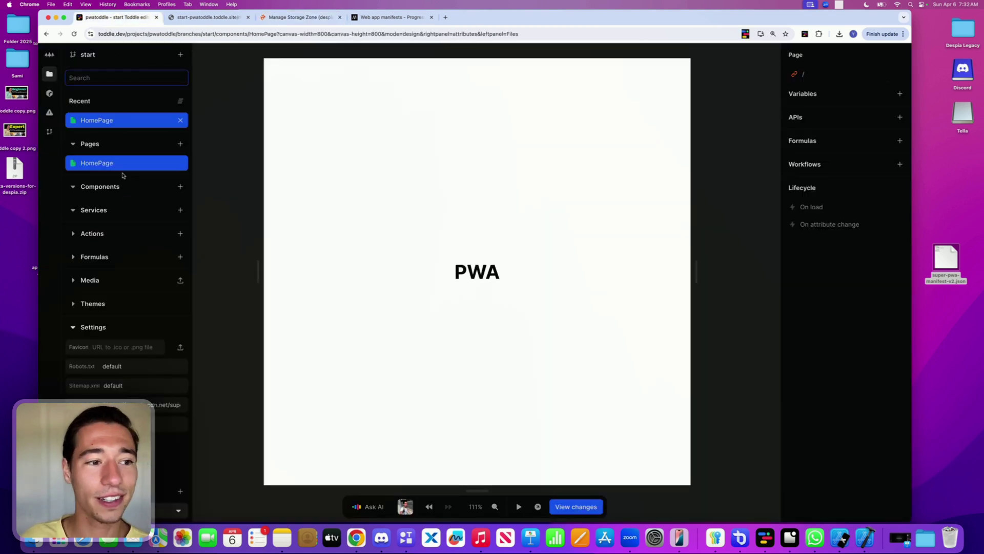
left_click(154, 404)
key("BackSpace")
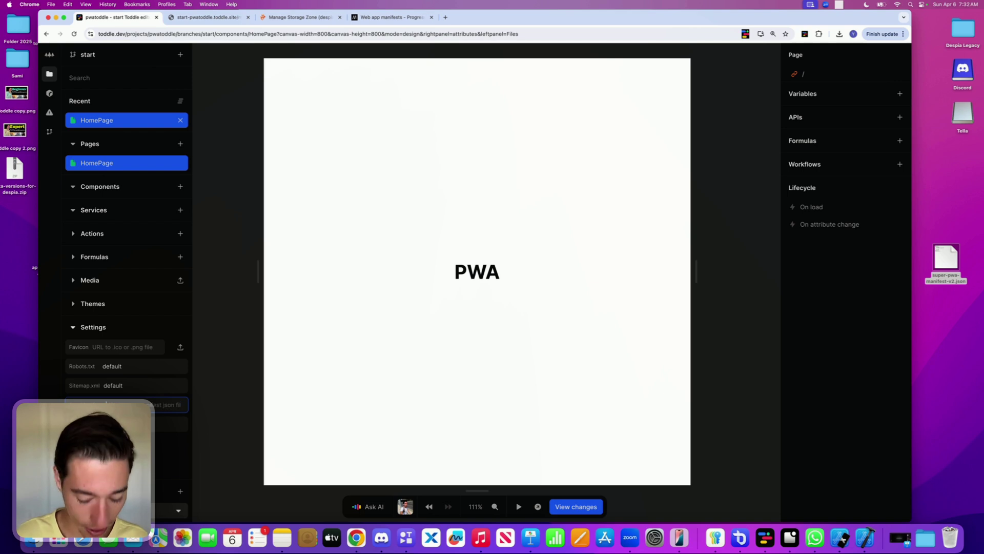
key("super+v")
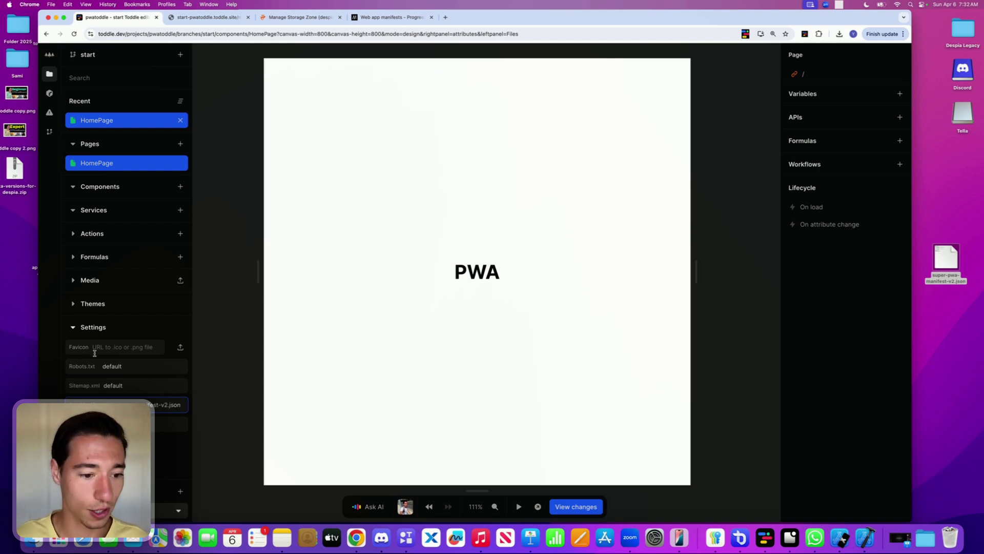
left_click(240, 344)
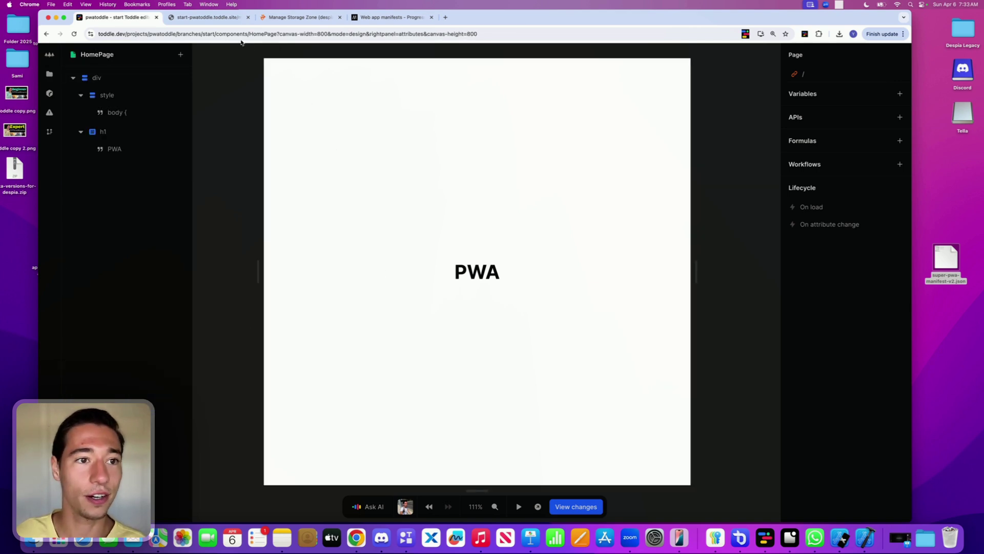
Step: Reload the served start-pwatoddle.toddle.site/manifest.json and check the icon src URLs
left_click(215, 19)
left_click(73, 34)
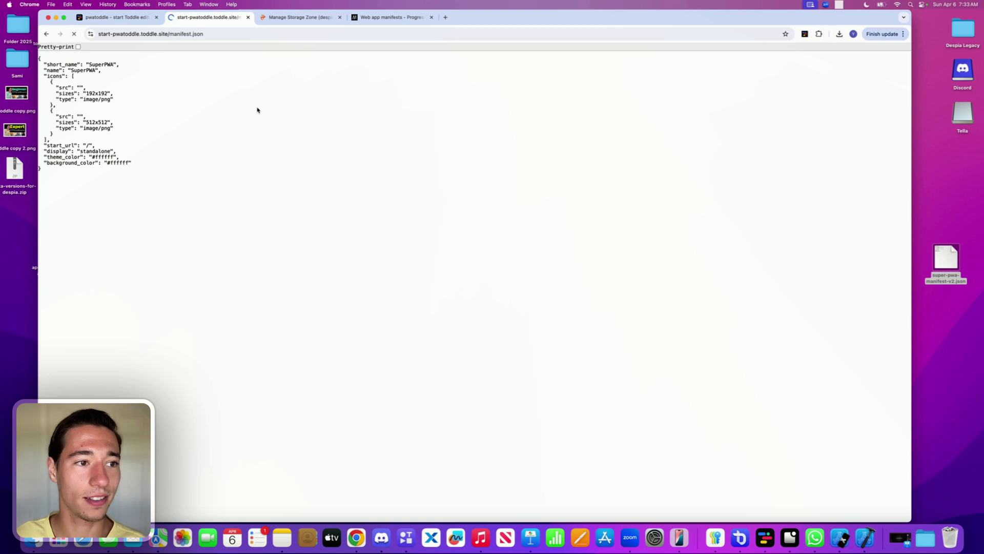
double_click(114, 87)
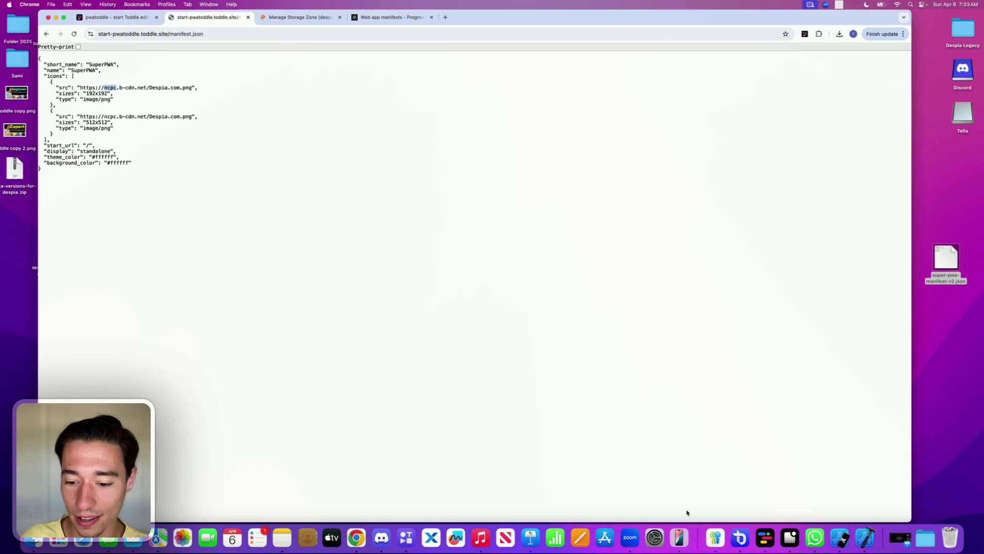
Step: In iPhone Mirroring, share the start-pwatoddle.toddle.site page and add it to the Home Screen as SuperPWA
left_click(679, 537)
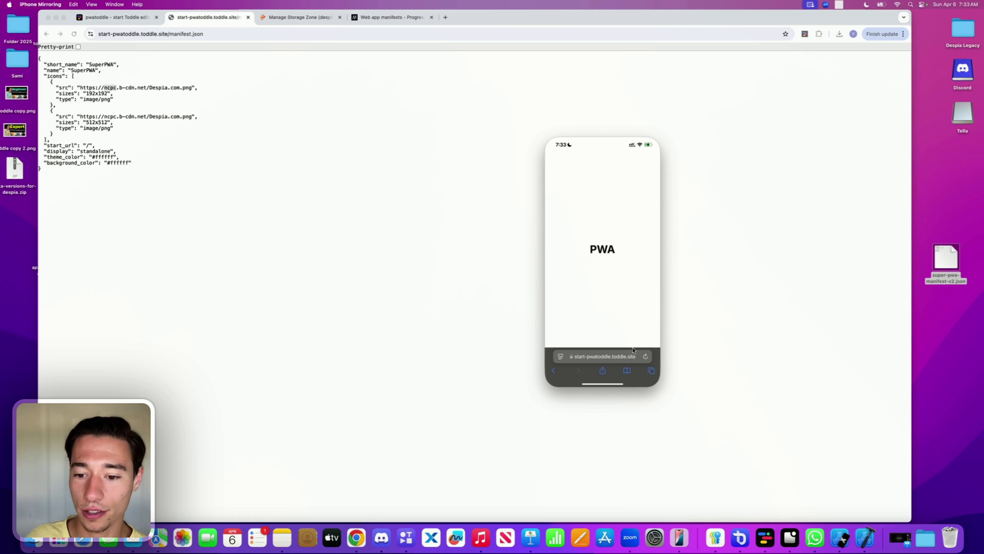
left_click(603, 373)
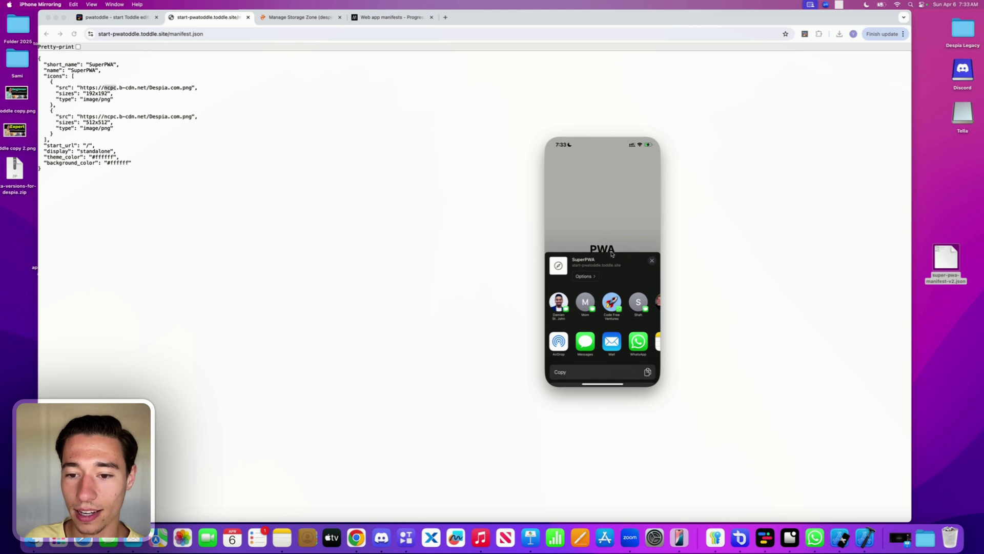
scroll(606, 282, "down", 3)
left_click(580, 367)
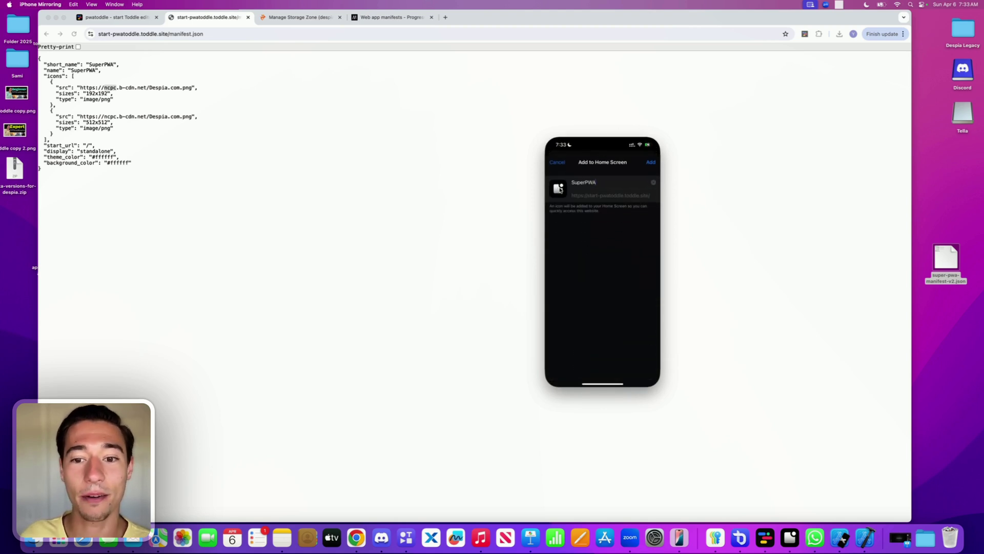
left_click(652, 163)
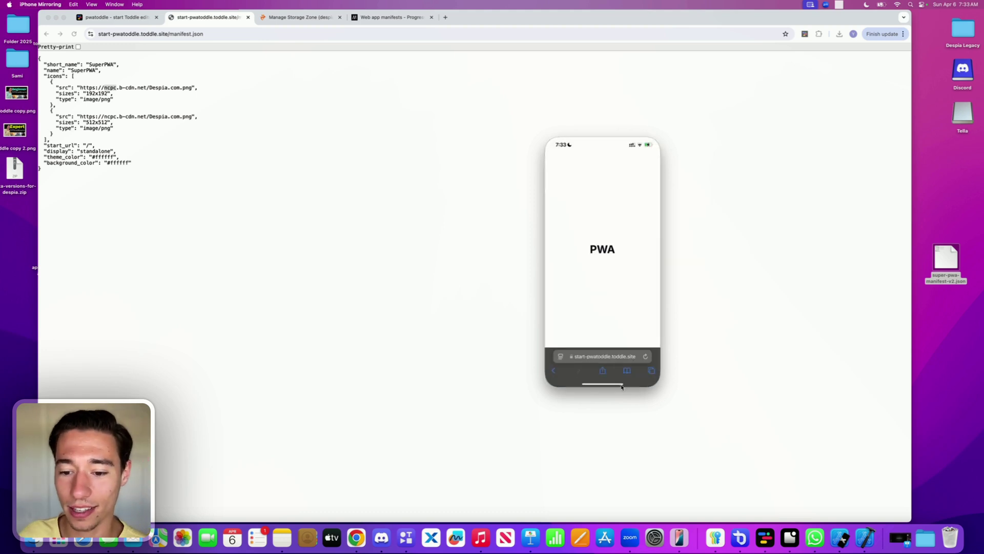
Step: Go to the iPhone's Home Screen, find the SuperPWA icon and launch the installed app
left_click(643, 129)
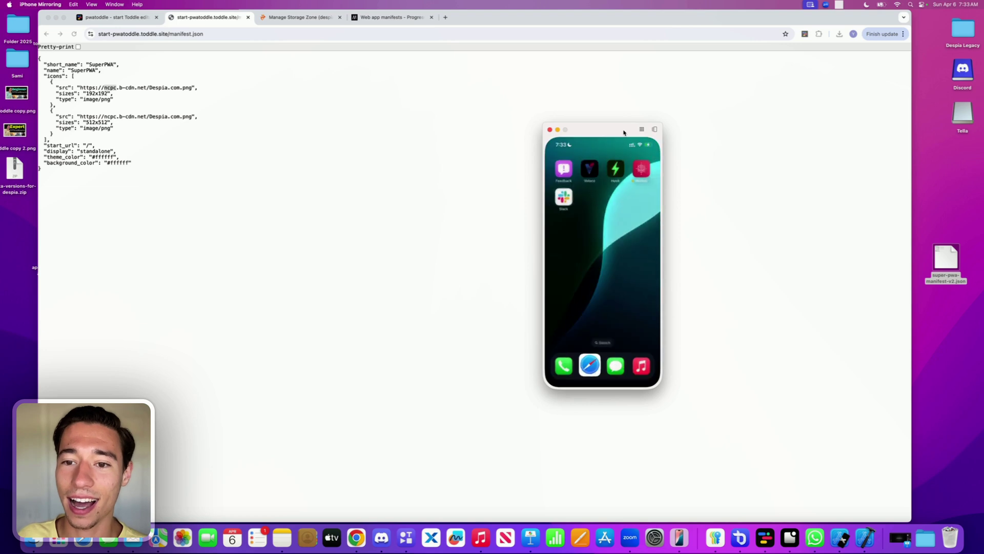
left_click_drag(625, 129, 564, 121)
scroll(556, 246, "left", 5)
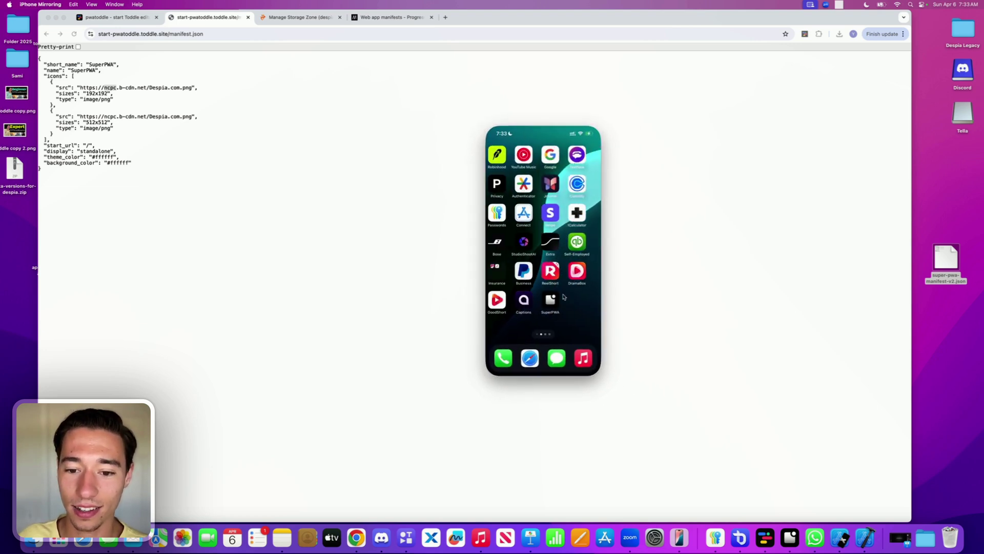
left_click(556, 302)
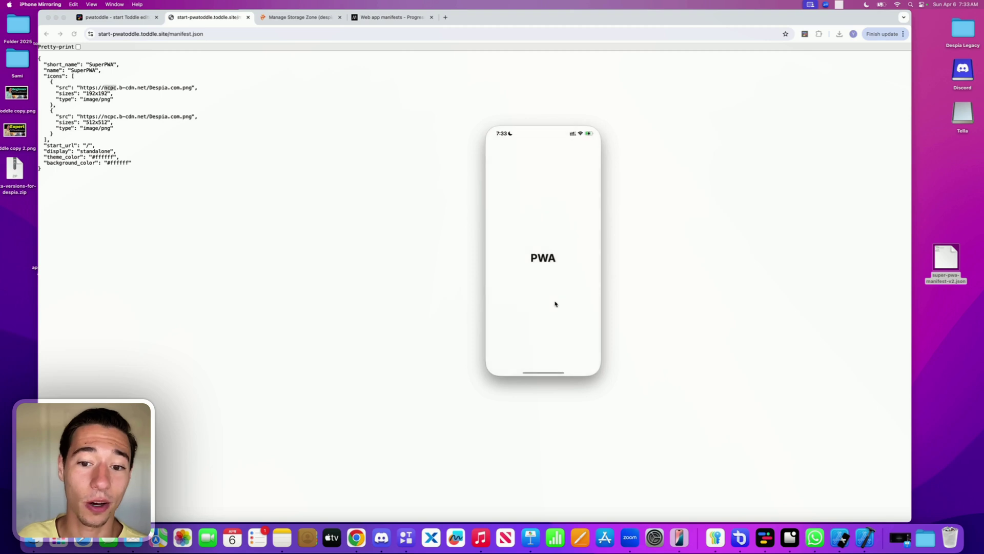
Step: Review the Splash screens section of the MDN web app manifest page in Chrome, then return to the toddle editor
left_click(359, 18)
scroll(470, 338, "down", 10)
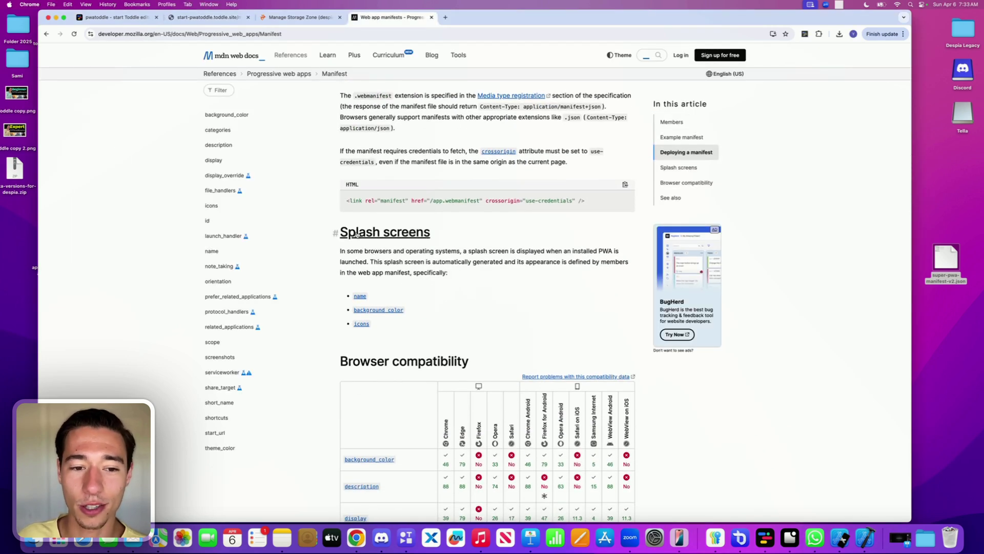
left_click_drag(340, 230, 410, 337)
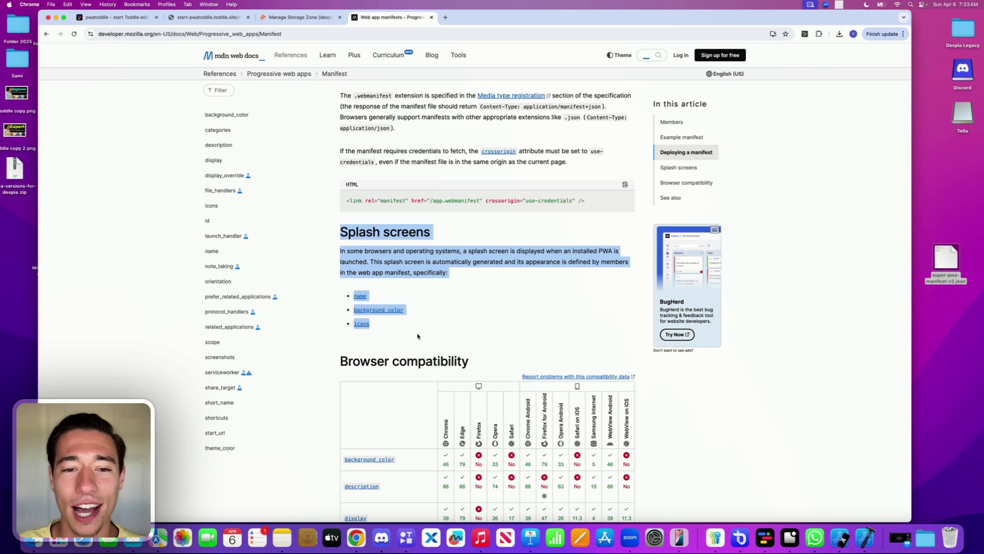
left_click(417, 336)
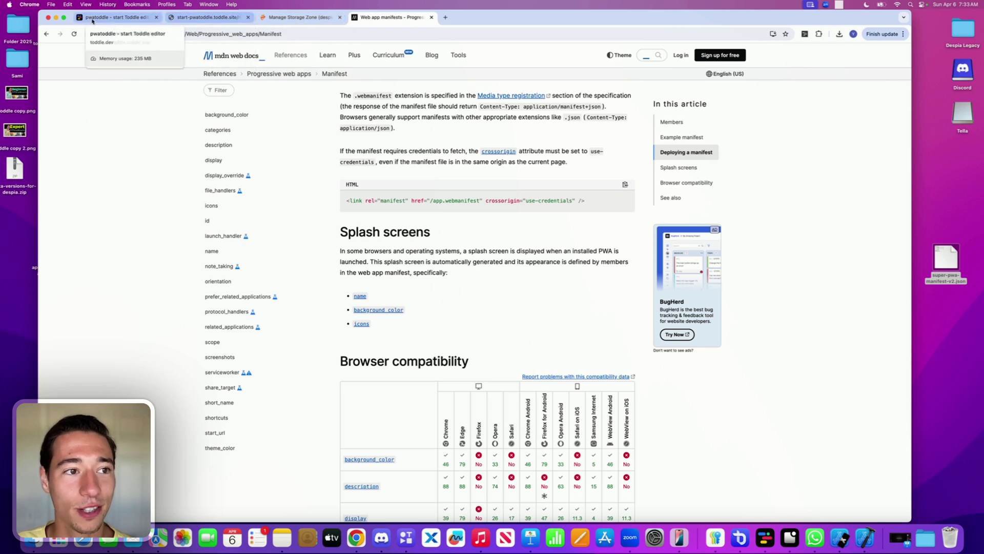
left_click(109, 17)
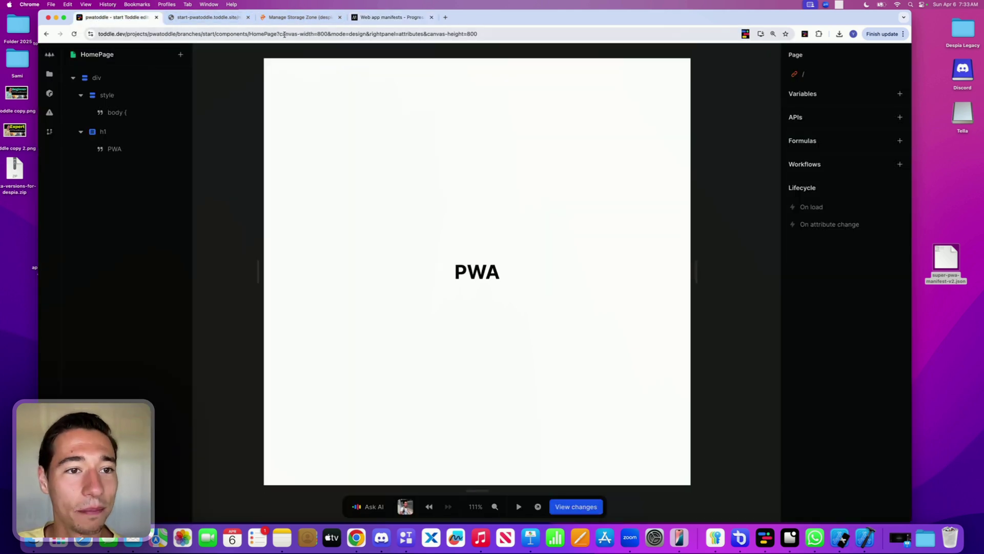
Step: Bring up iPhone Mirroring, look at SuperPWA and Safari as separate entries among the running apps, and return to SuperPWA
left_click(284, 18)
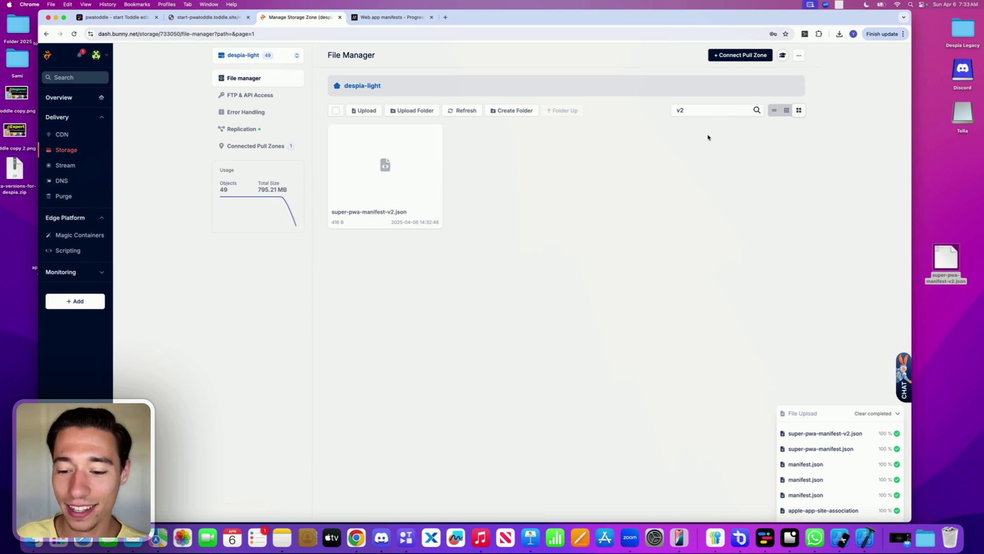
left_click(215, 18)
left_click(679, 538)
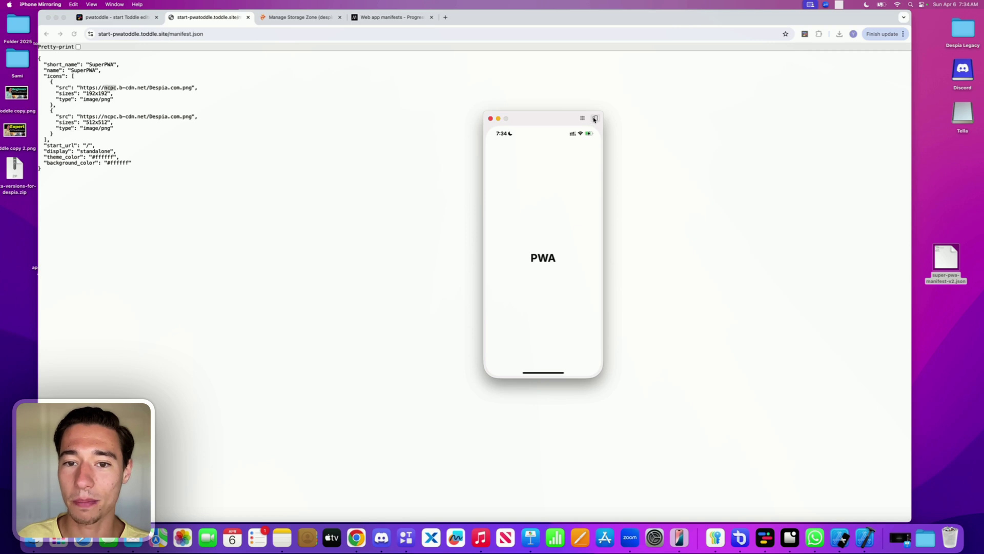
left_click(593, 119)
scroll(567, 190, "right", 1)
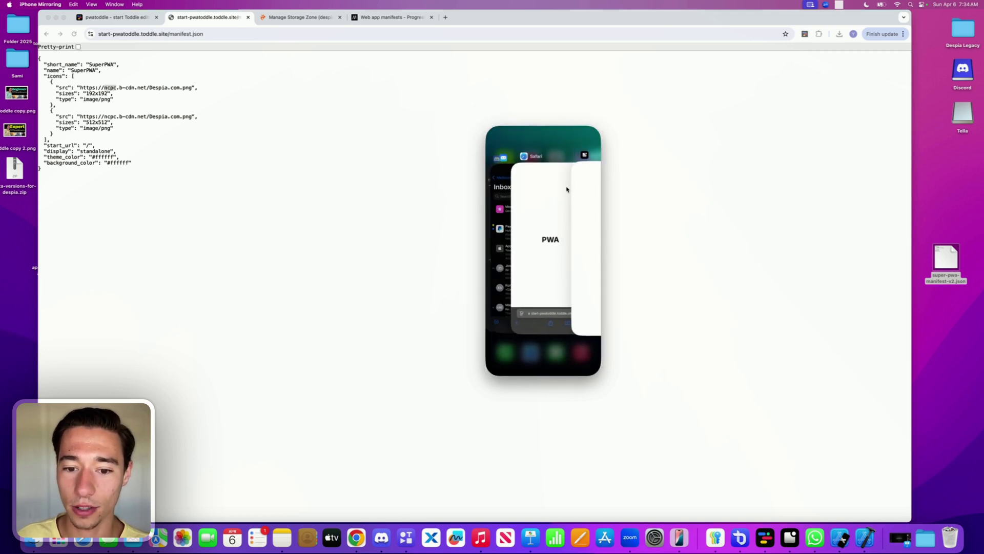
scroll(566, 190, "right", 3)
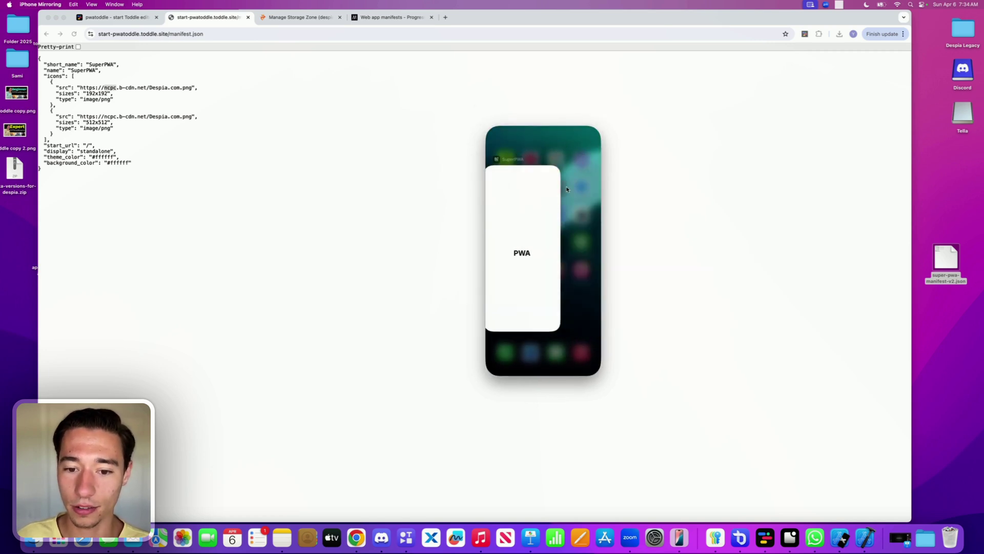
left_click(547, 211)
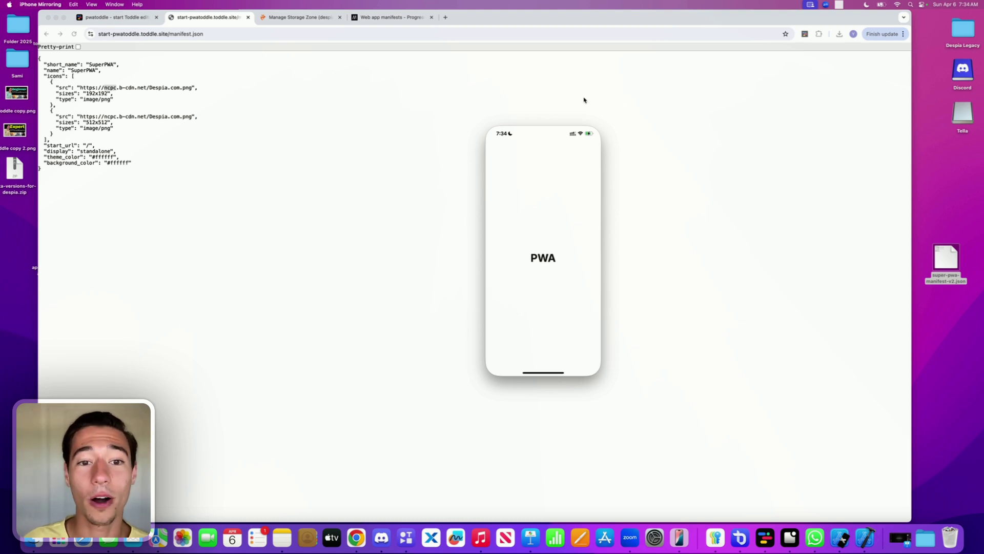
Step: Switch to Chrome, select the PWA heading in the toddle editor, and open the despia.com home page in a new tab
left_click(103, 19)
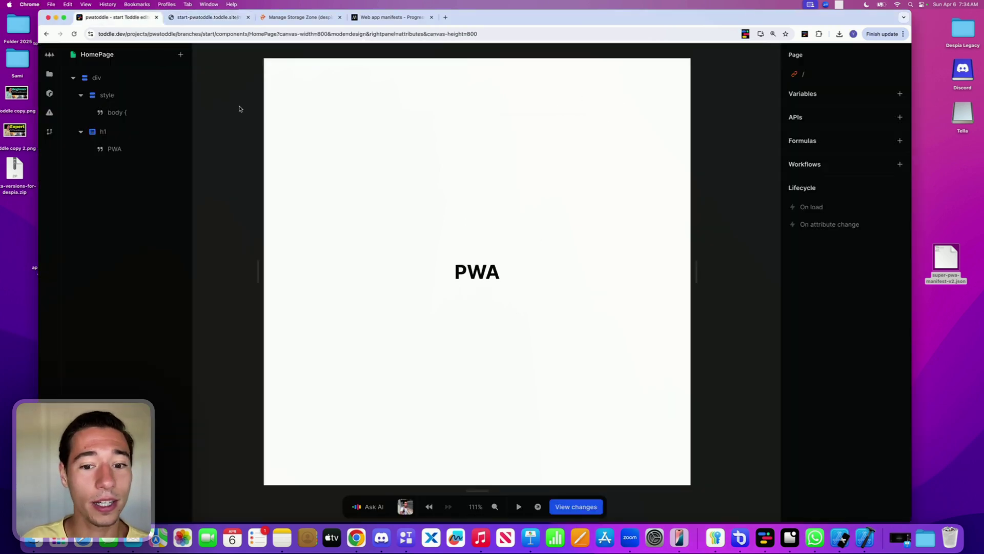
left_click(468, 275)
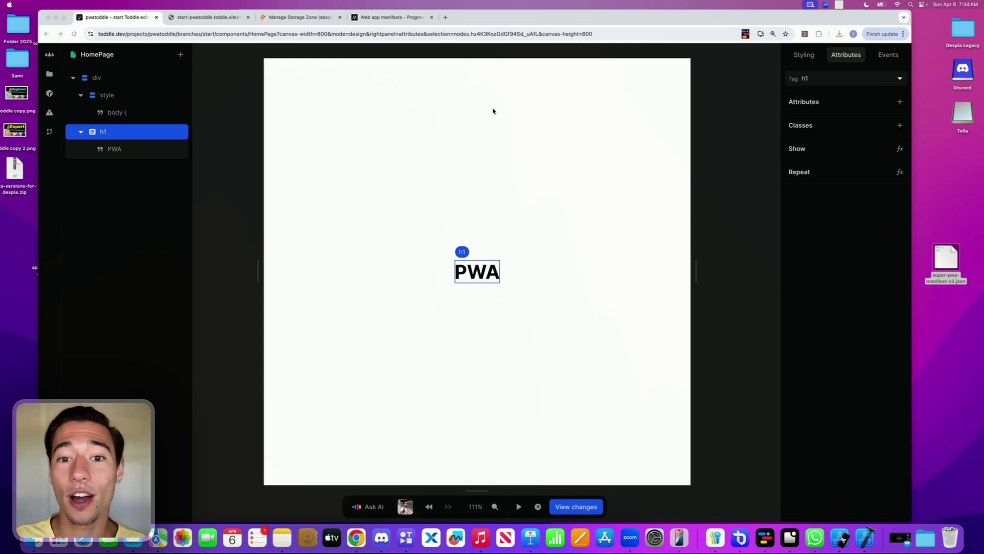
left_click(445, 17)
type("despia.com/")
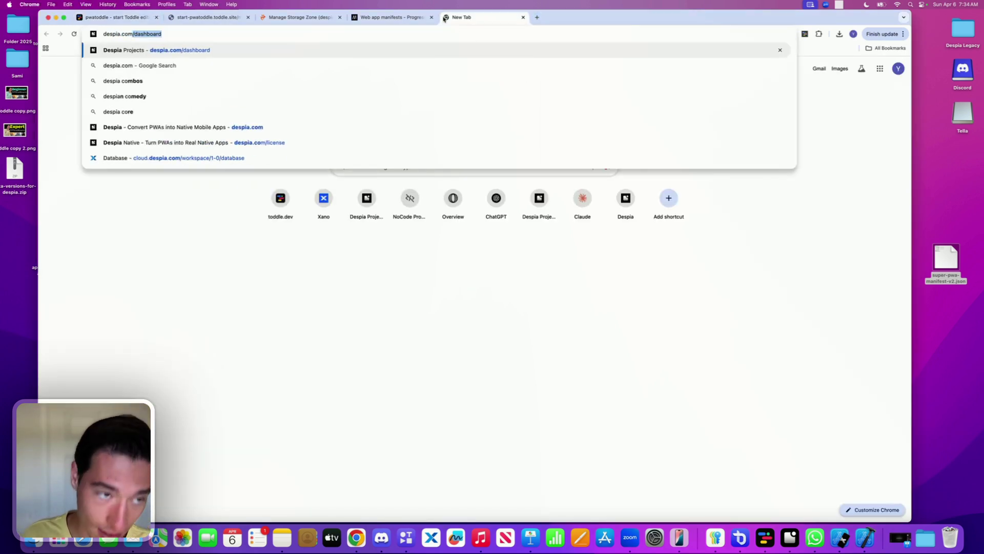
key("Return")
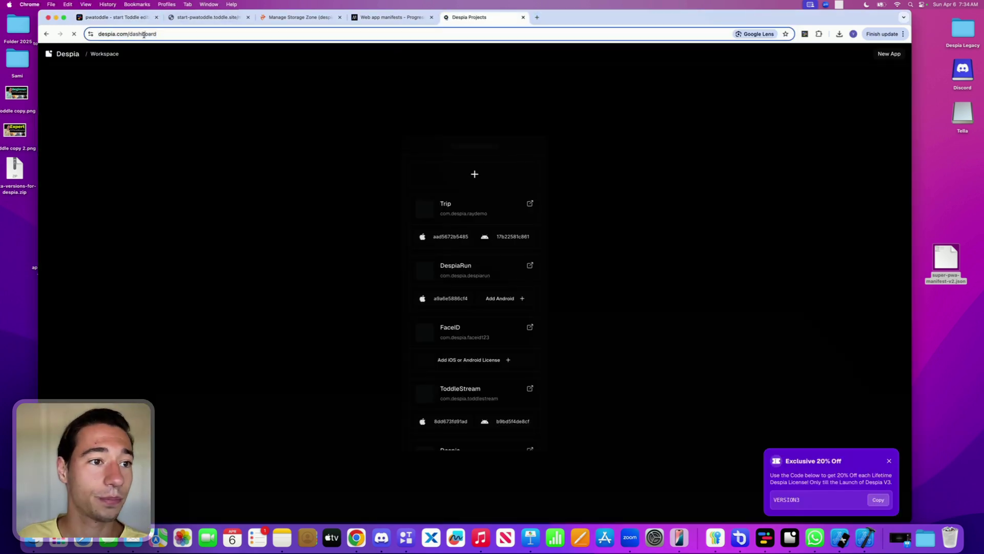
double_click(173, 33)
key("BackSpace")
key("Return")
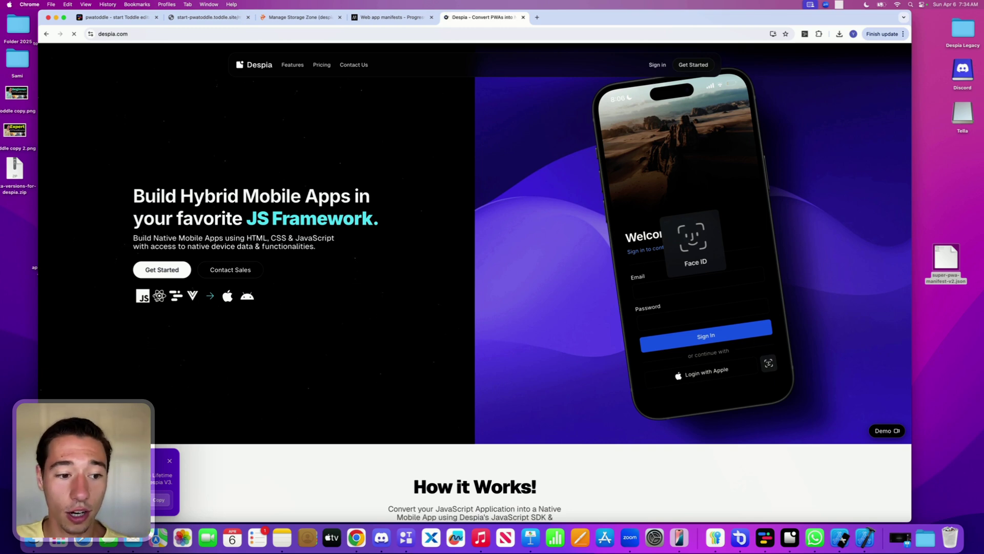
Step: Read the How it Works section on the Despia home page, covering building the web app, configuring settings and publishing
scroll(346, 292, "down", 6)
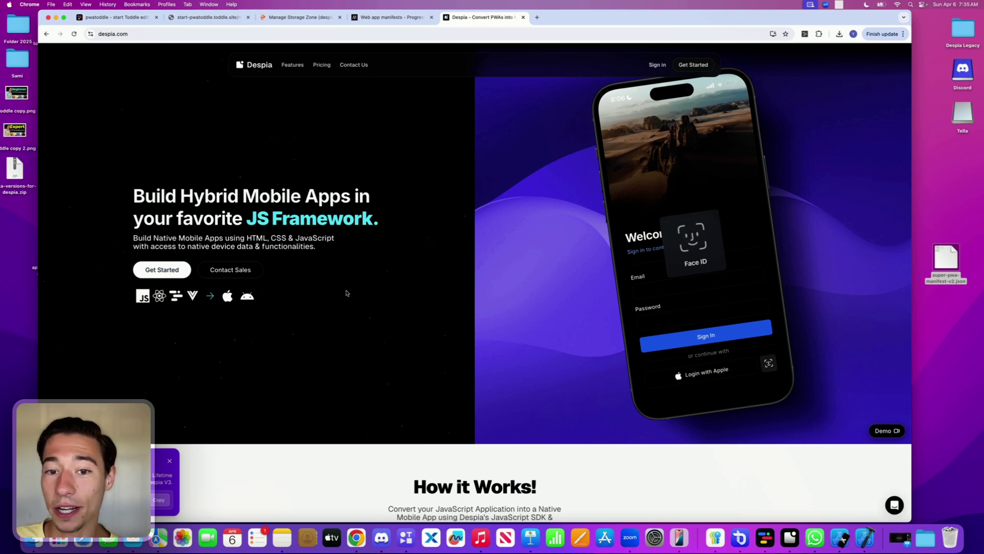
scroll(347, 293, "down", 2)
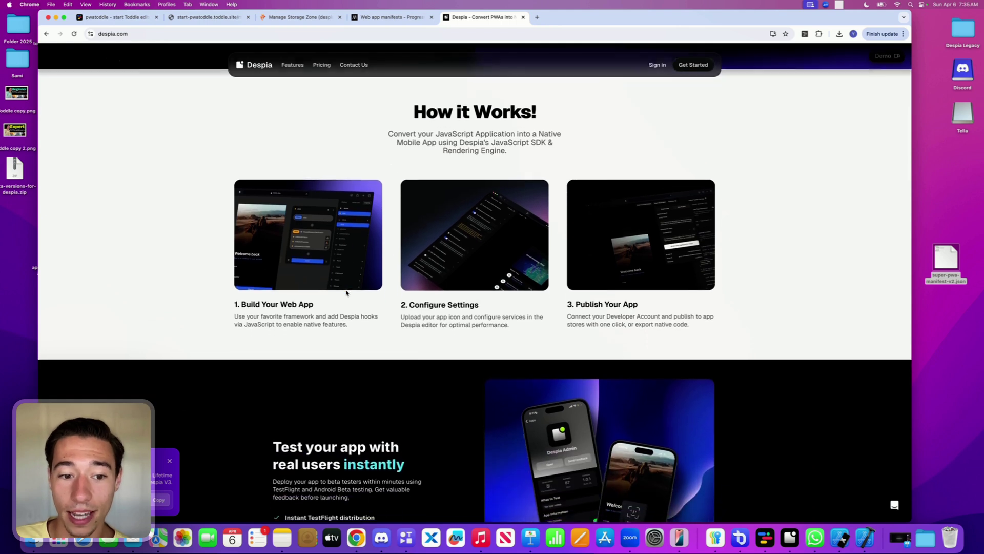
mouse_move(241, 298)
left_mouse_down()
mouse_move(362, 325)
mouse_move(235, 297)
left_mouse_up()
left_click(362, 325)
left_click(440, 299)
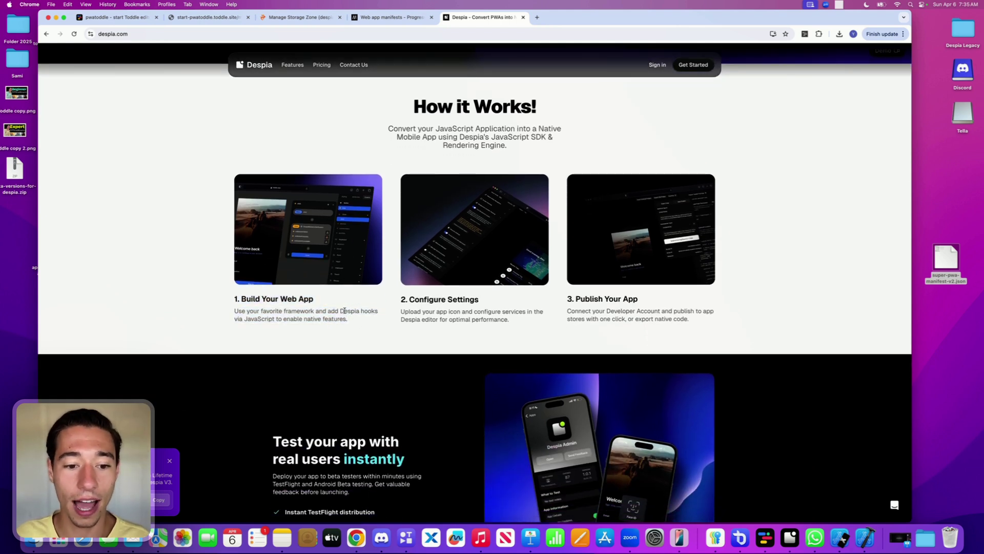
left_click_drag(341, 311, 512, 321)
left_click(433, 310)
left_click_drag(410, 309, 639, 319)
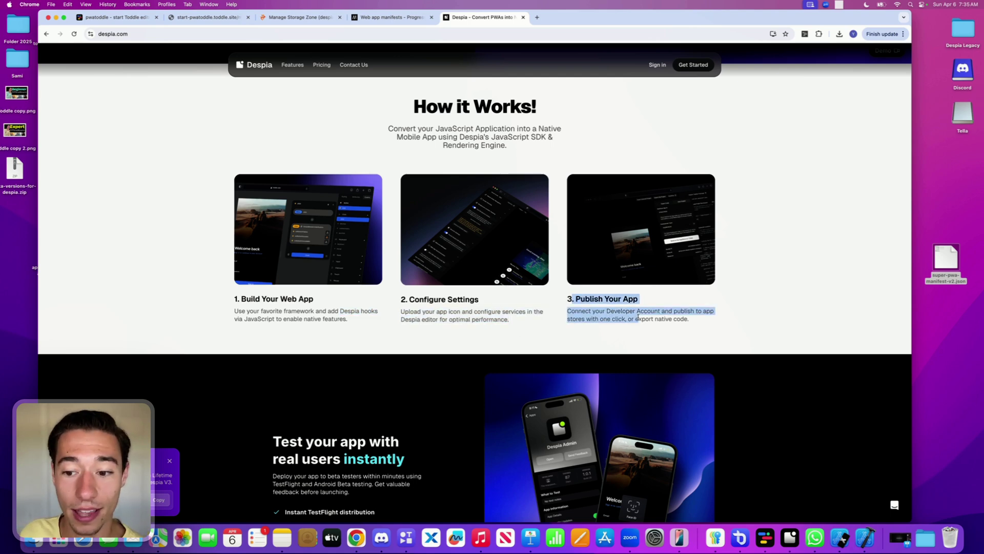
left_click(639, 319)
Step: Examine the Background Location, Push Notifications and Native Payments features in the Truly Native section
scroll(639, 319, "down", 5)
scroll(639, 319, "down", 5)
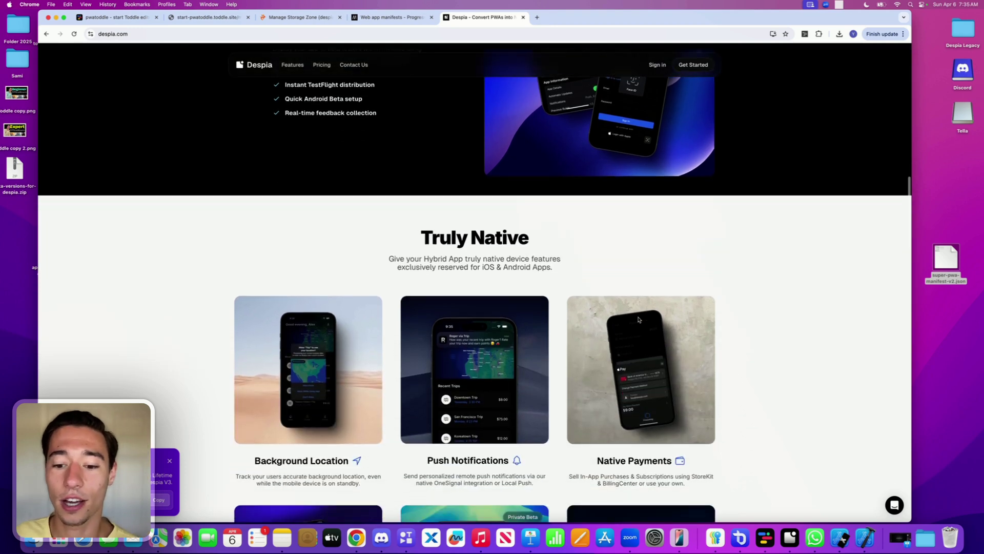
scroll(639, 319, "down", 1)
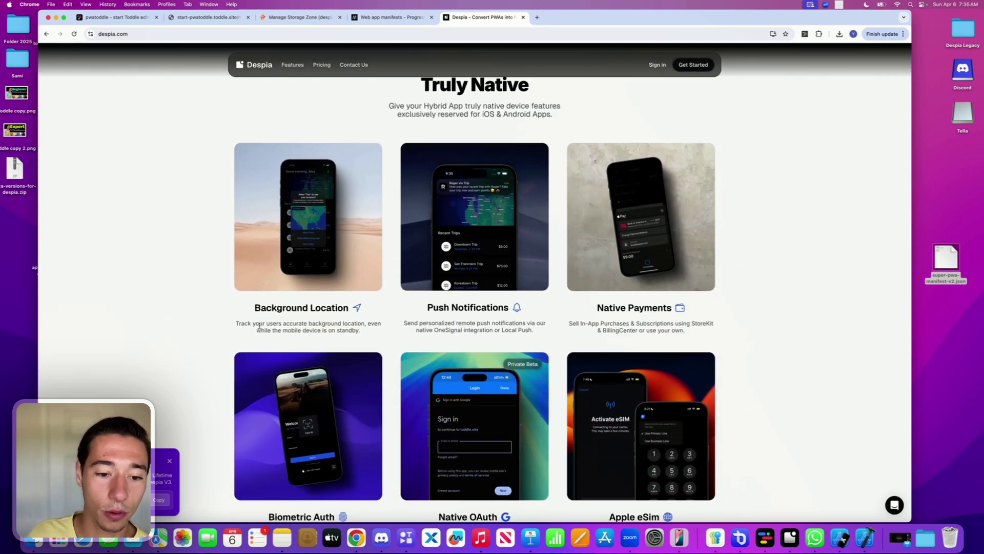
left_click_drag(238, 322, 380, 333)
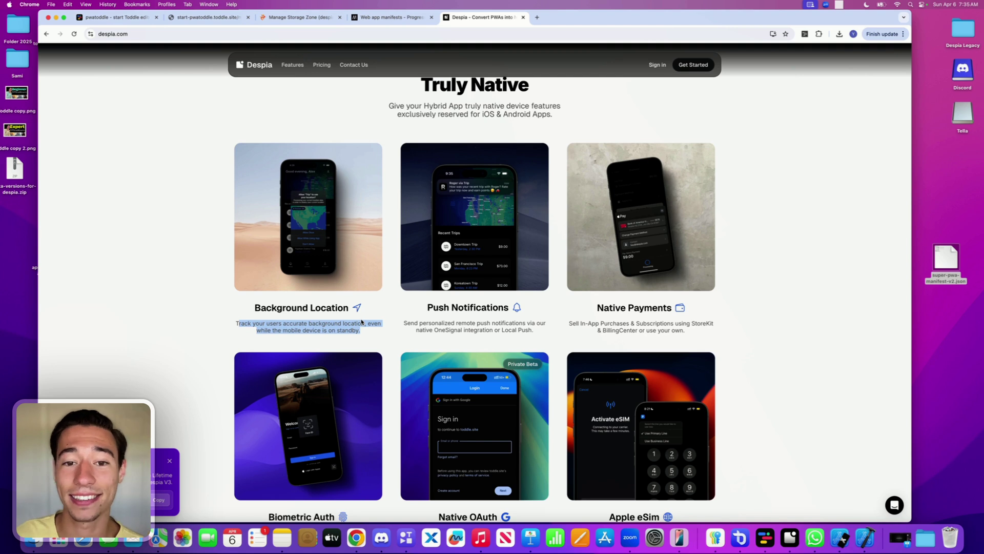
left_click(359, 320)
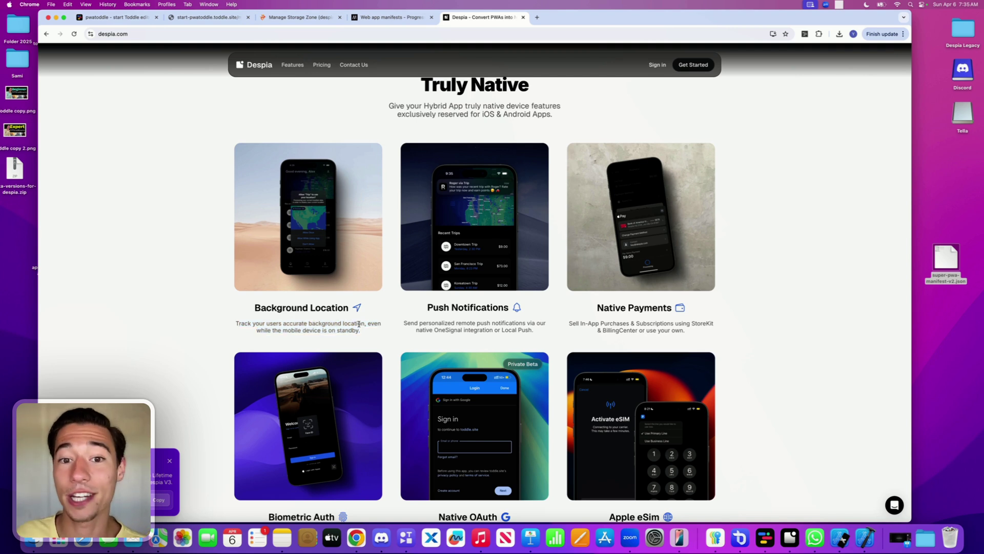
mouse_move(426, 307)
left_mouse_down()
mouse_move(562, 333)
mouse_move(425, 304)
left_mouse_up()
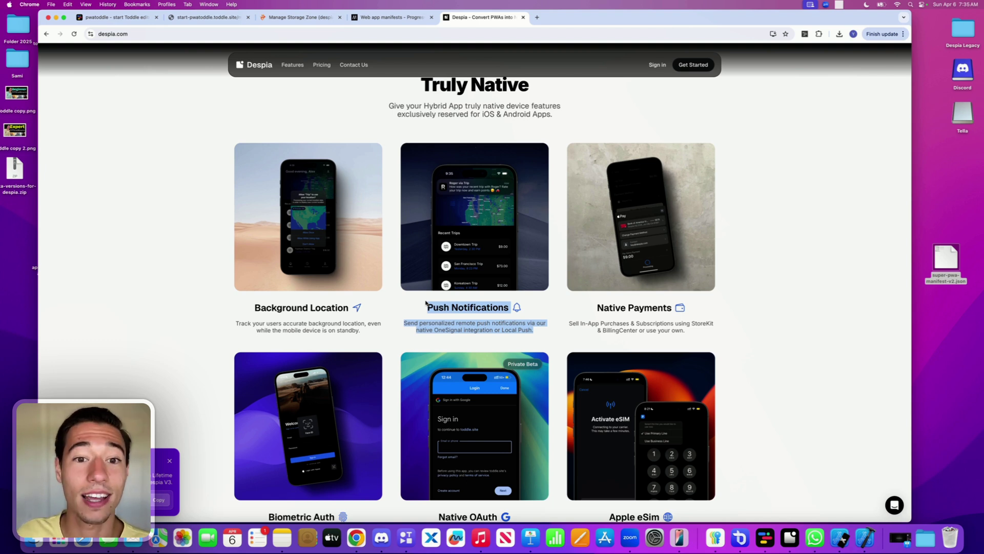
left_click(599, 323)
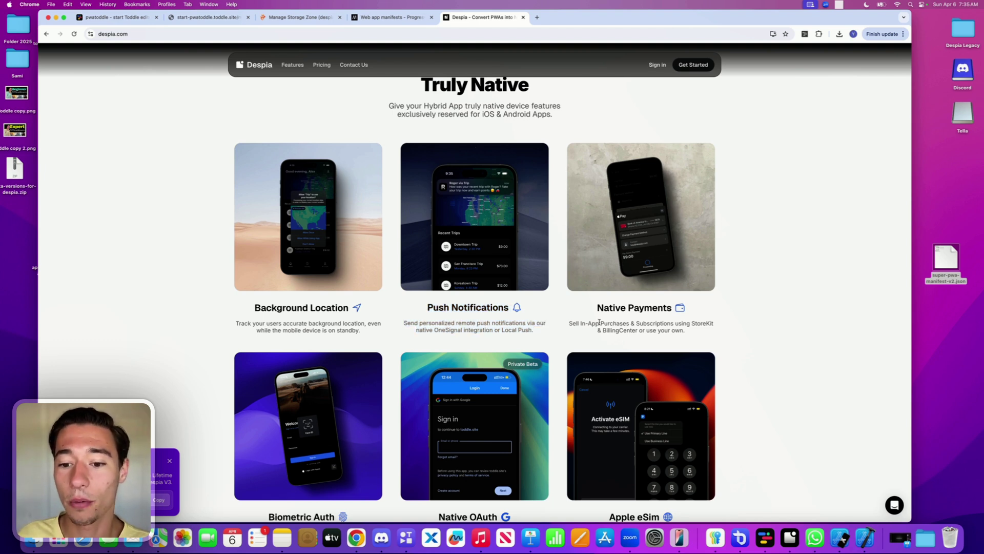
left_click_drag(590, 314, 683, 328)
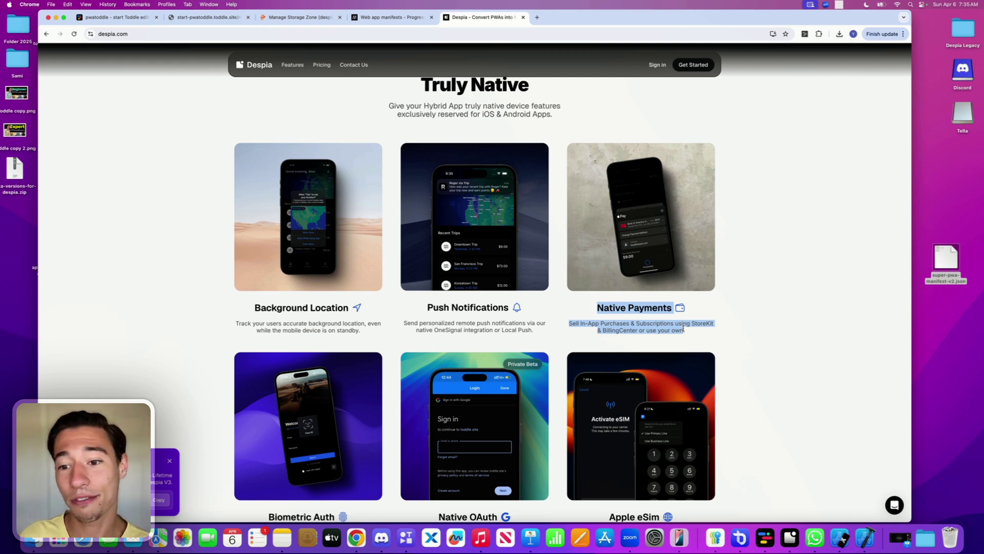
scroll(668, 332, "down", 1)
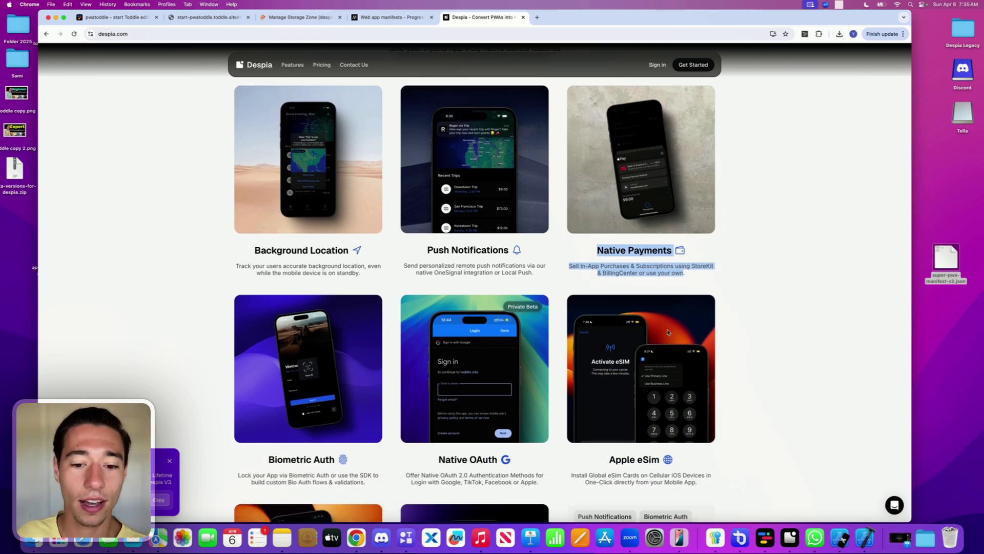
left_click(696, 264)
Step: Read the Biometric Auth, Native OAuth and Apple eSim feature descriptions in the Truly Native section
scroll(569, 345, "down", 3)
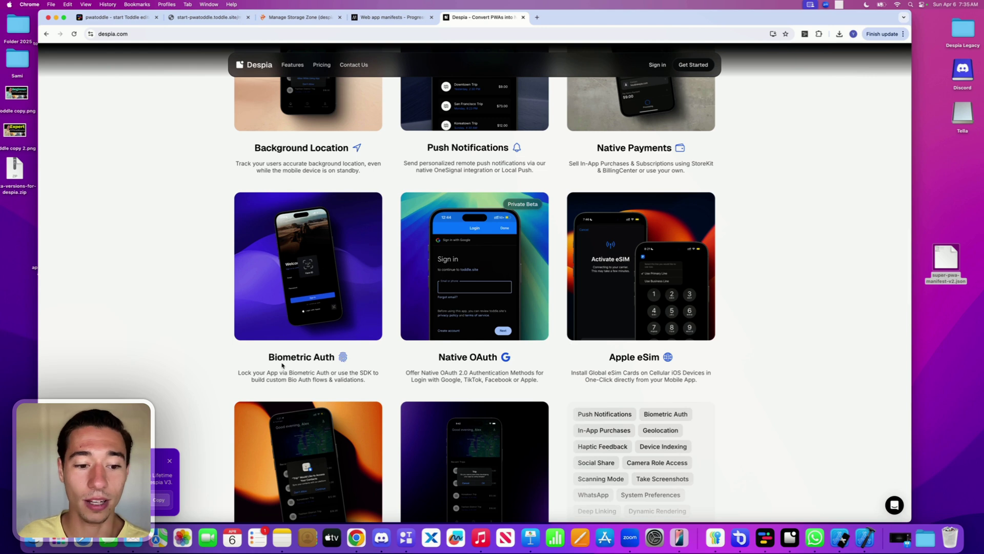
left_click_drag(269, 357, 372, 381)
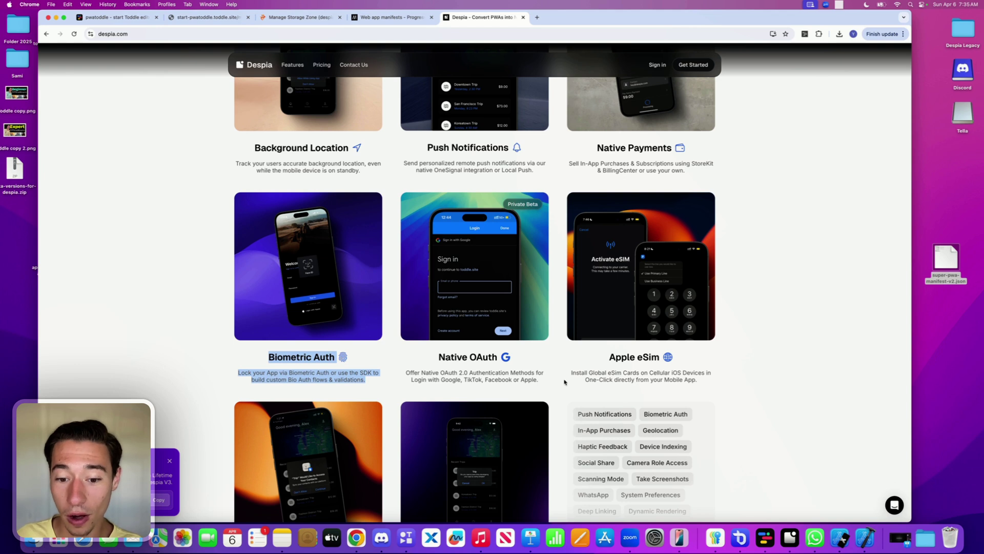
left_click_drag(546, 380, 433, 359)
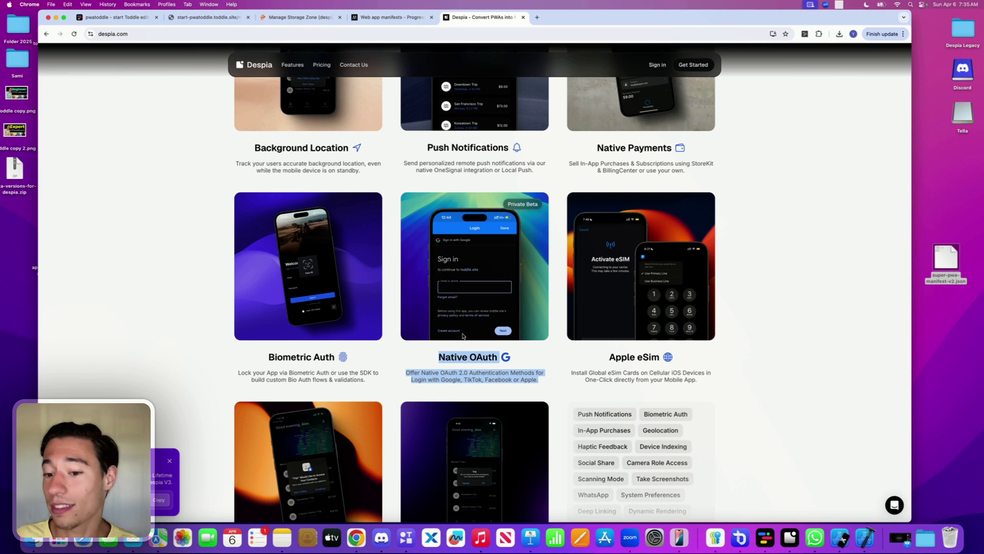
left_click_drag(609, 357, 703, 382)
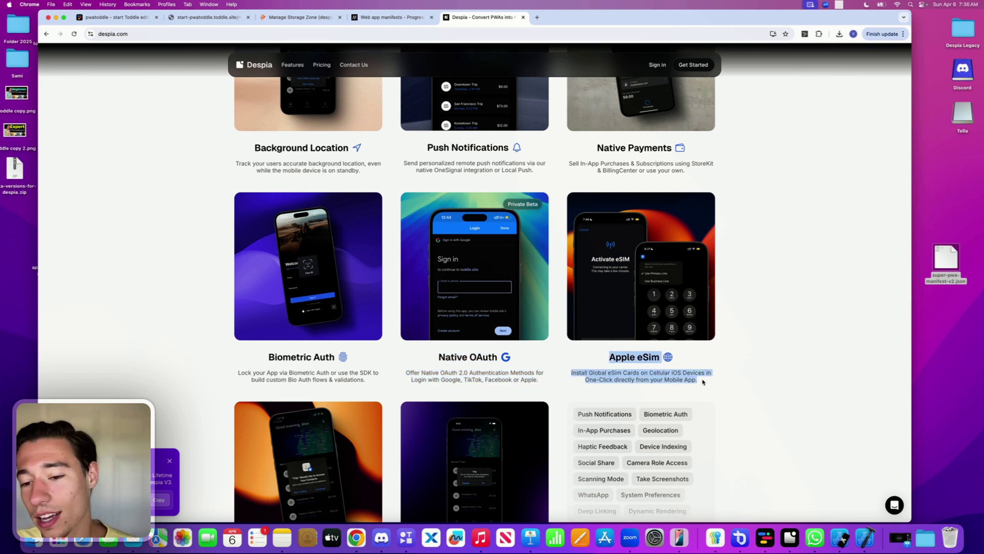
left_click(646, 377)
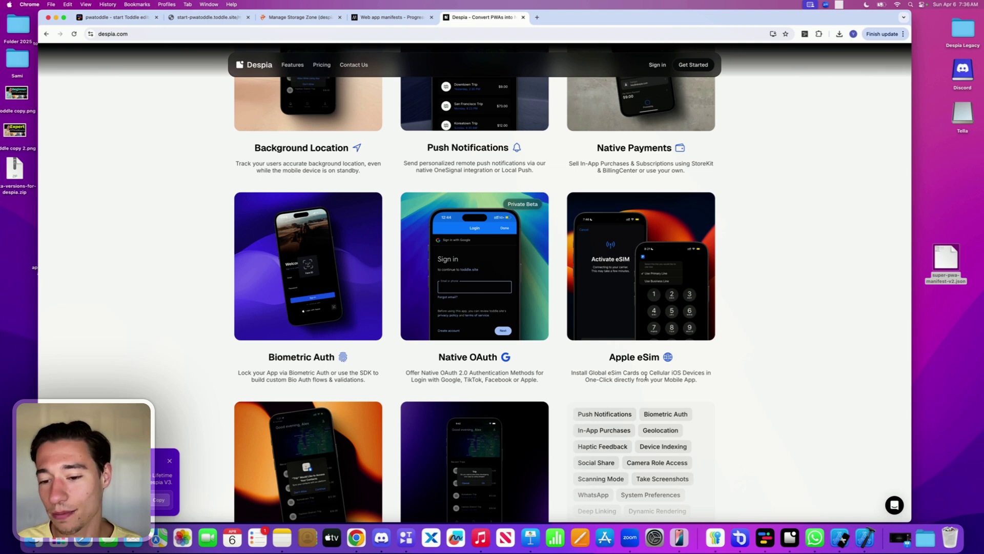
Step: Read the Contact Access and Native Dialogs feature descriptions at the end of the Truly Native section
scroll(645, 378, "down", 3)
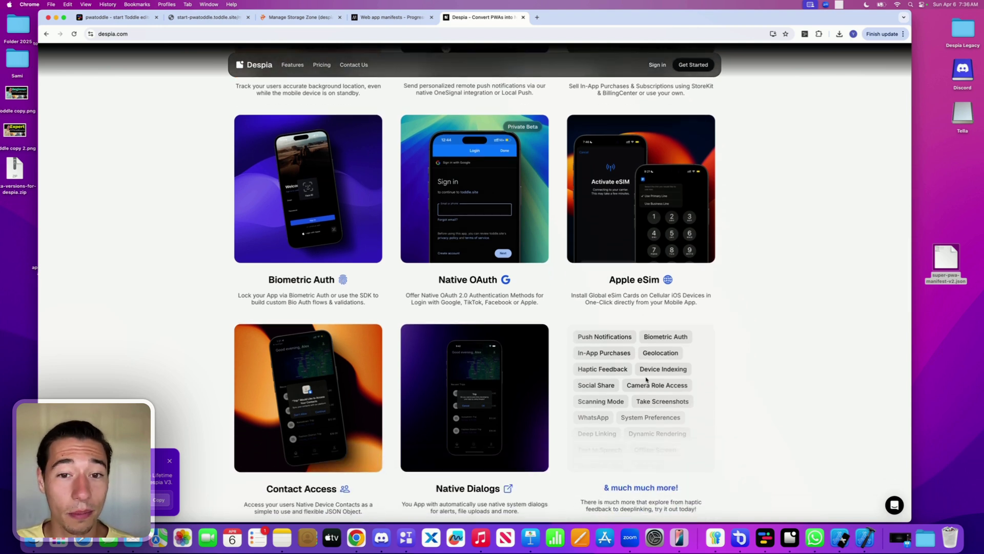
scroll(646, 379, "down", 2)
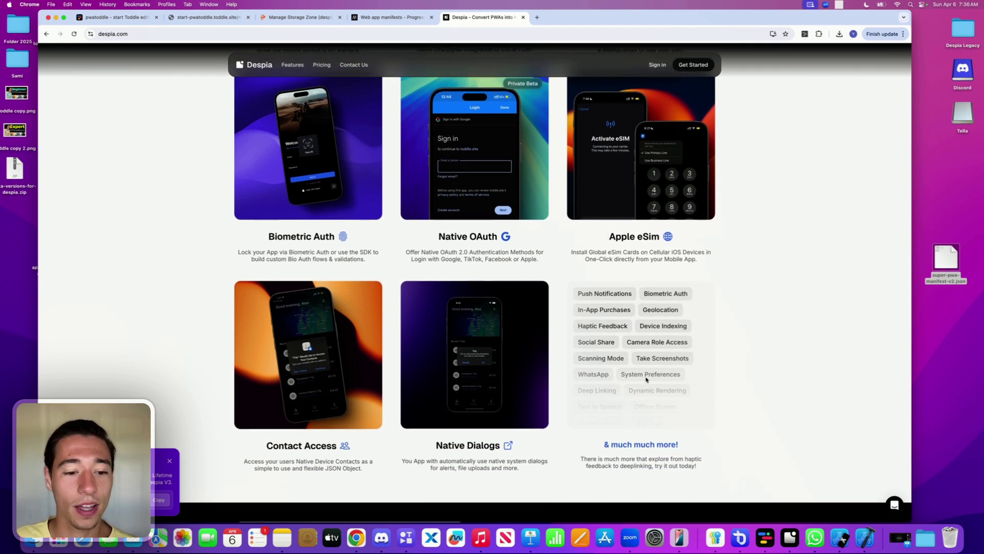
left_click_drag(266, 445, 377, 469)
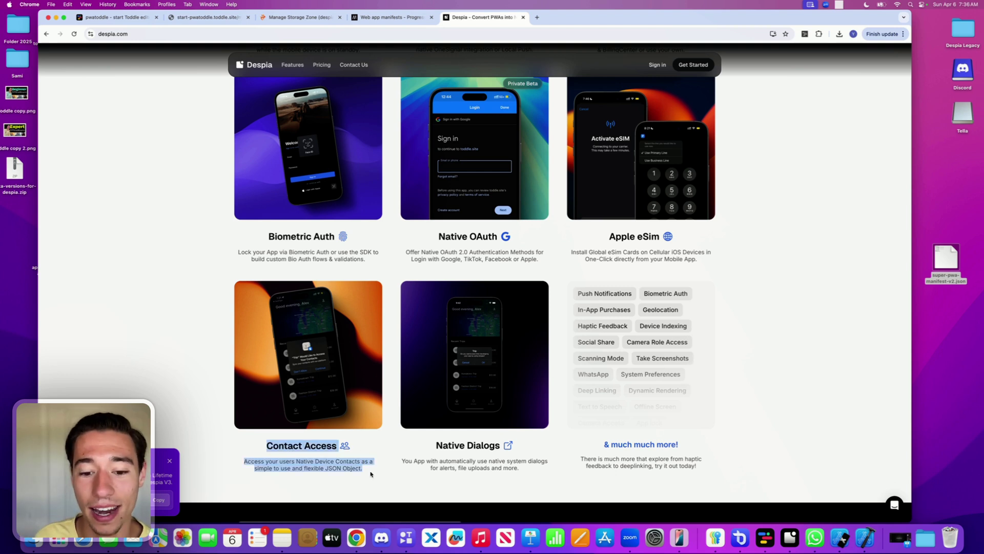
left_click_drag(442, 445, 522, 471)
left_click(454, 445)
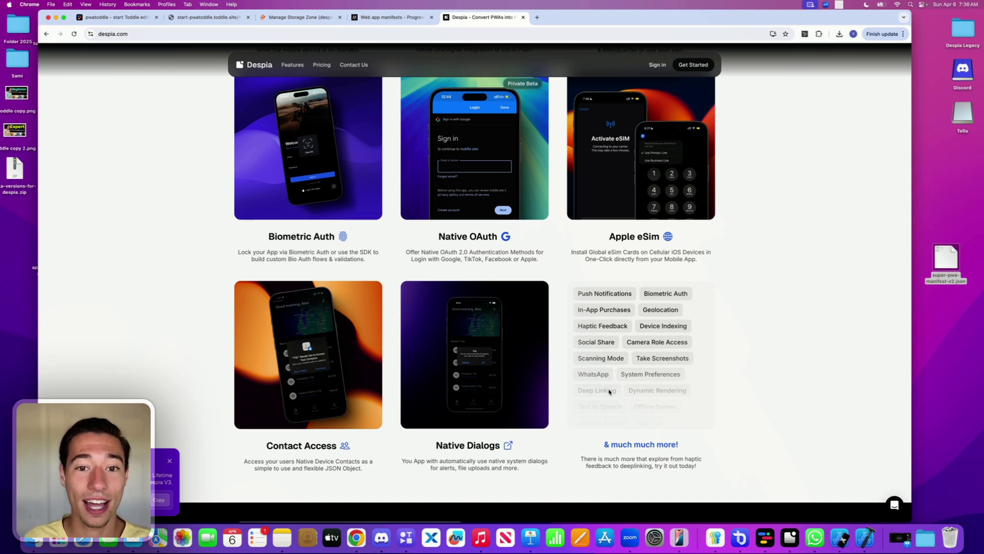
Step: Glance at the Native Emulators section, review the Despia page back up to its publishing steps, and return to the toddle editor
scroll(609, 391, "down", 5)
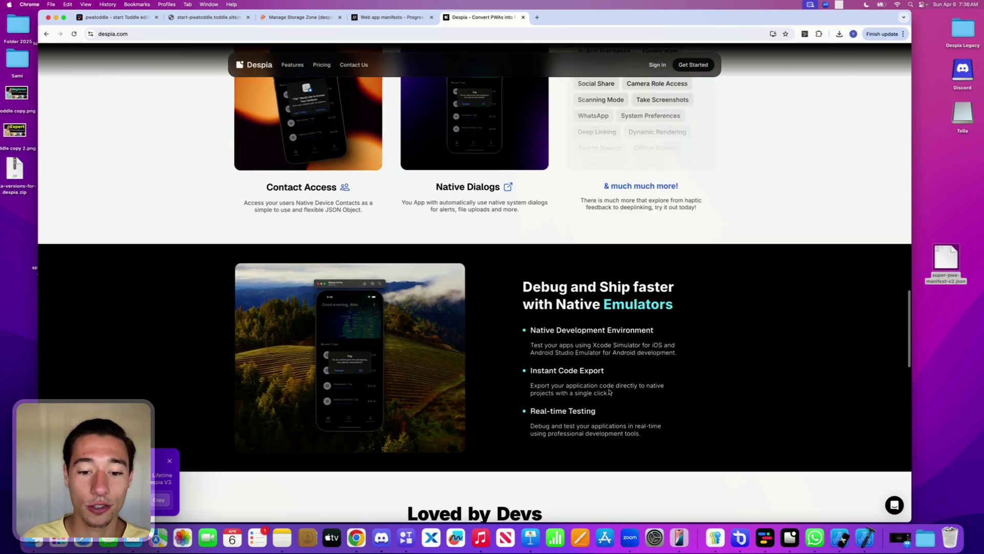
scroll(609, 391, "up", 10)
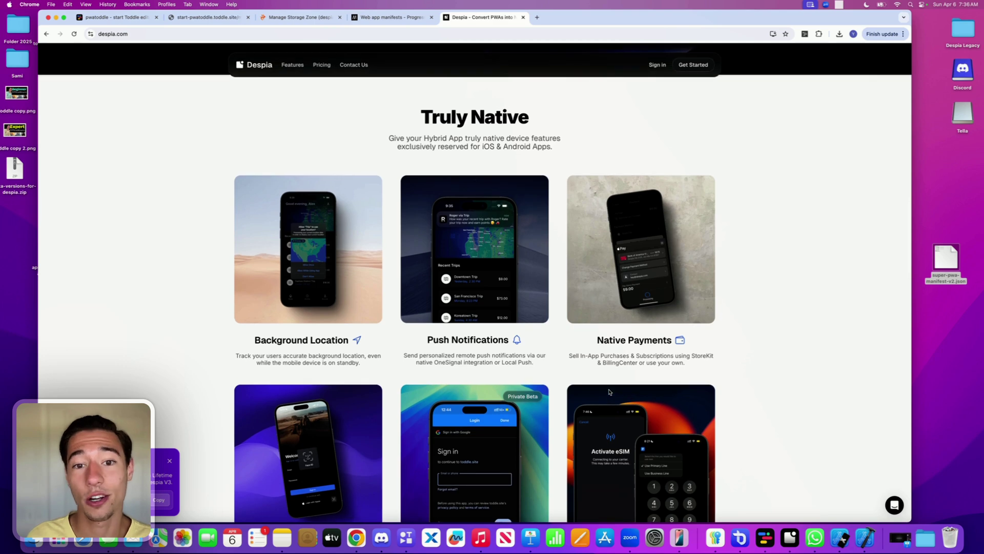
scroll(609, 391, "up", 8)
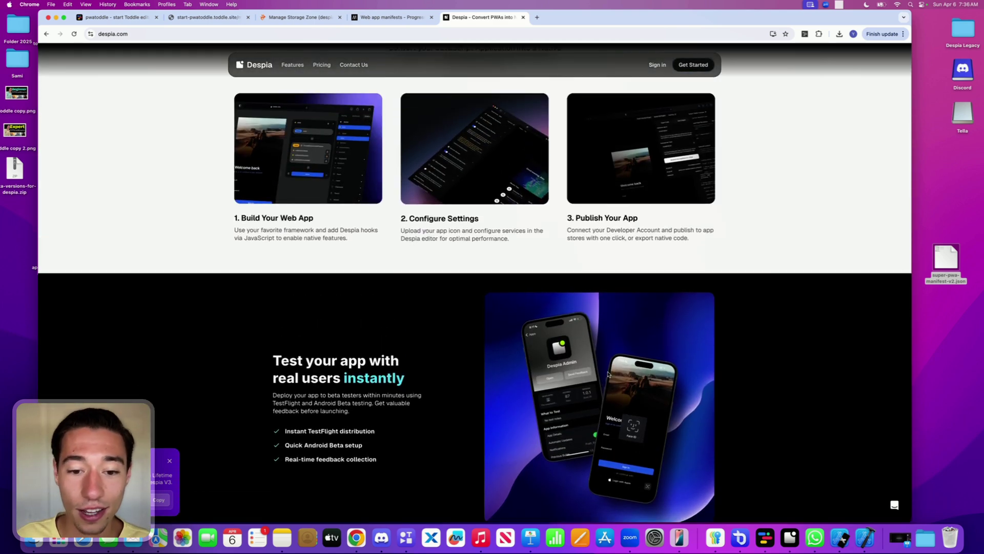
left_click(110, 17)
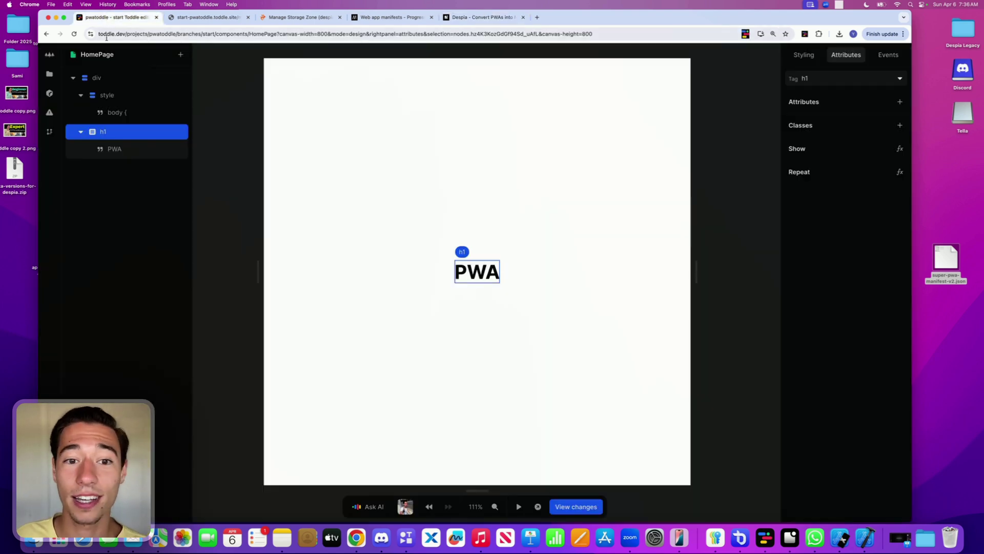
Step: Search the toddle packages for "Despia" and open the Despia (READ ME!) package page
left_click(50, 94)
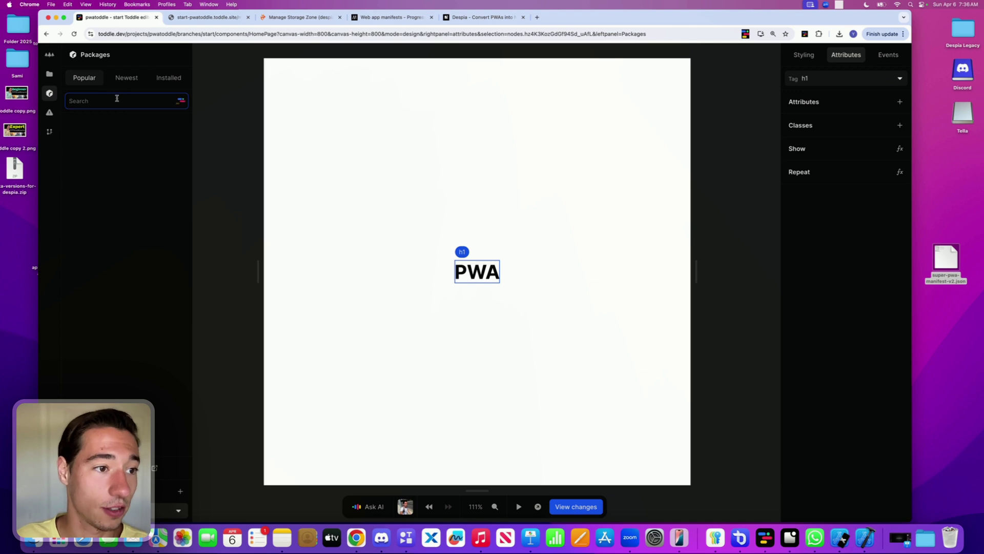
left_click(116, 99)
type("Despia")
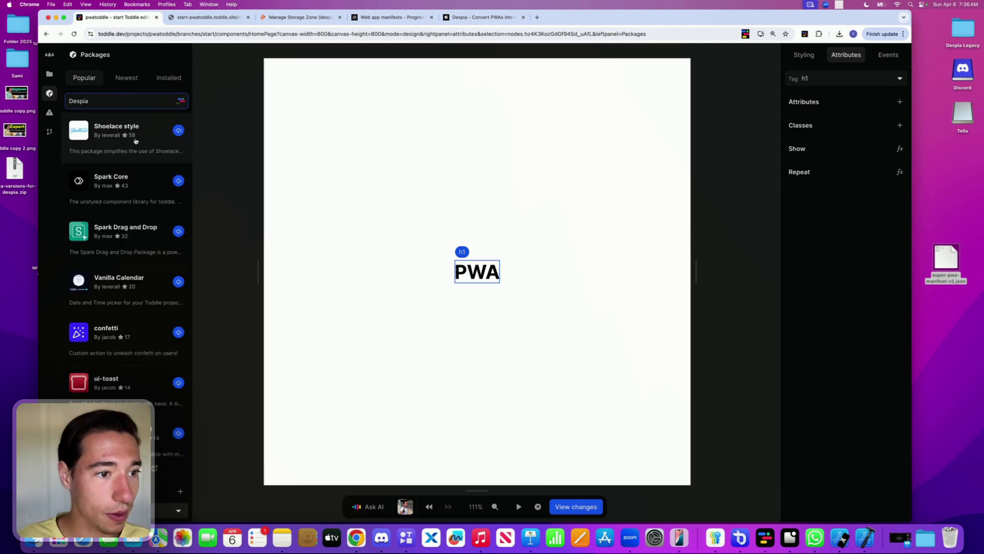
left_click(137, 135)
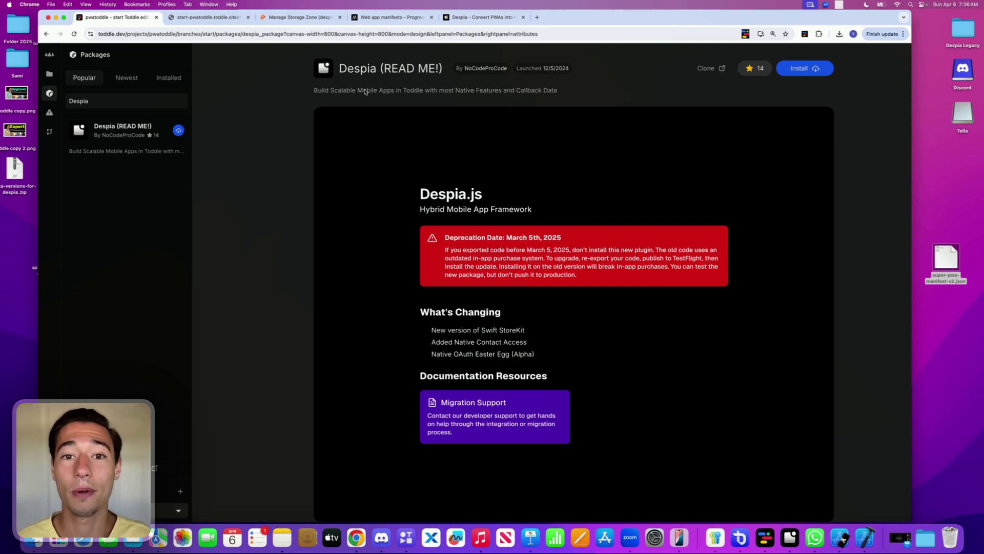
Step: Go to the Despia dashboard at despia.com/dashboard and open the CodeKeeper project
left_click(480, 17)
left_click(252, 34)
left_click(253, 34)
type("/da")
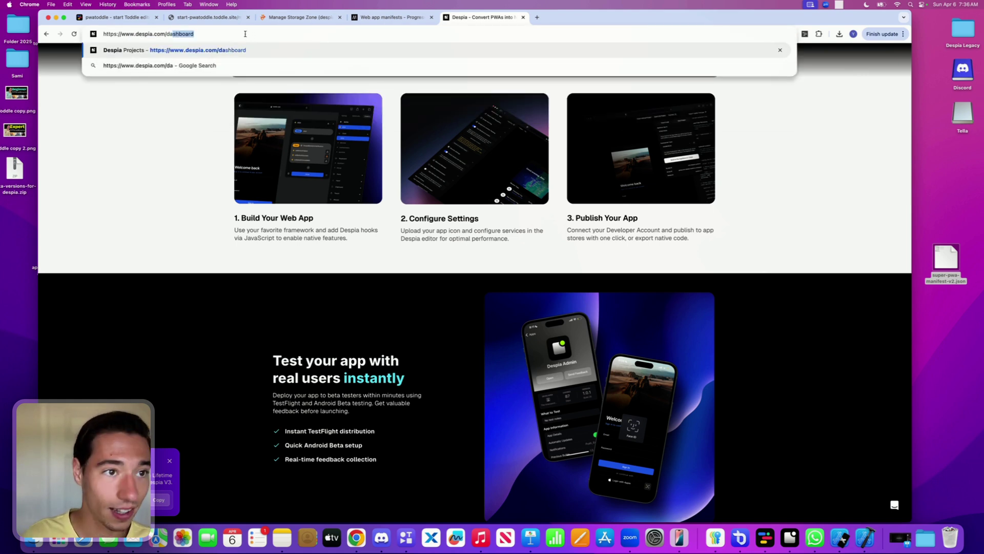
key("Return")
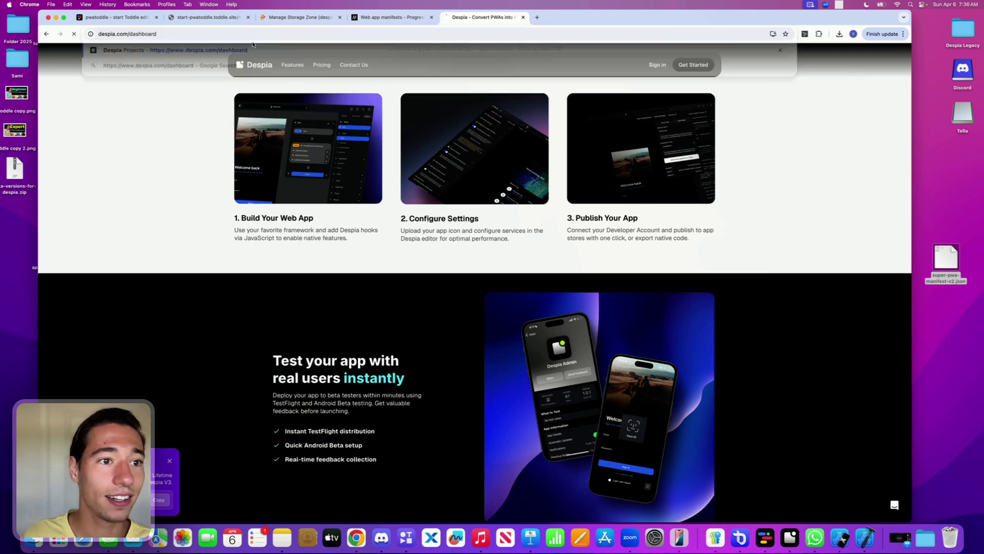
scroll(478, 349, "down", 6)
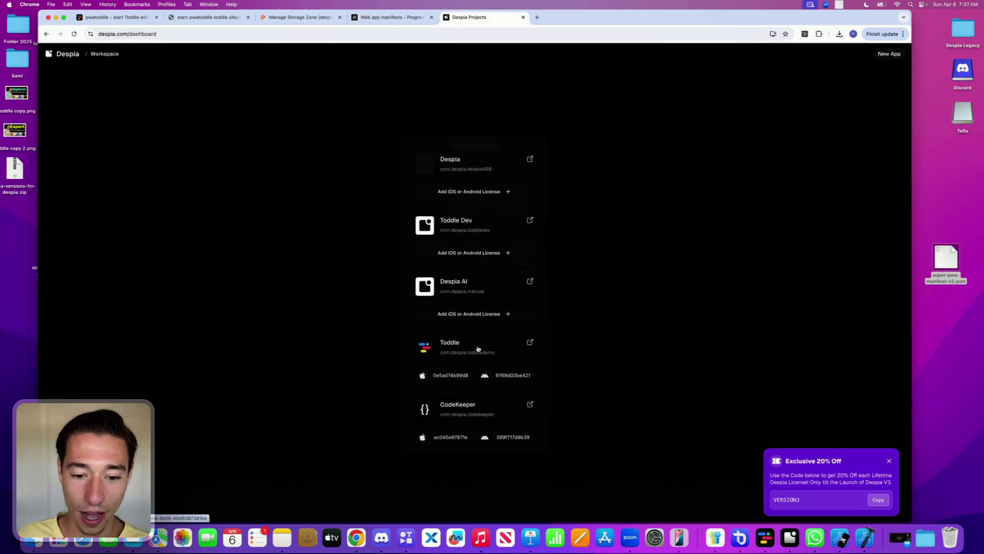
left_click(495, 269)
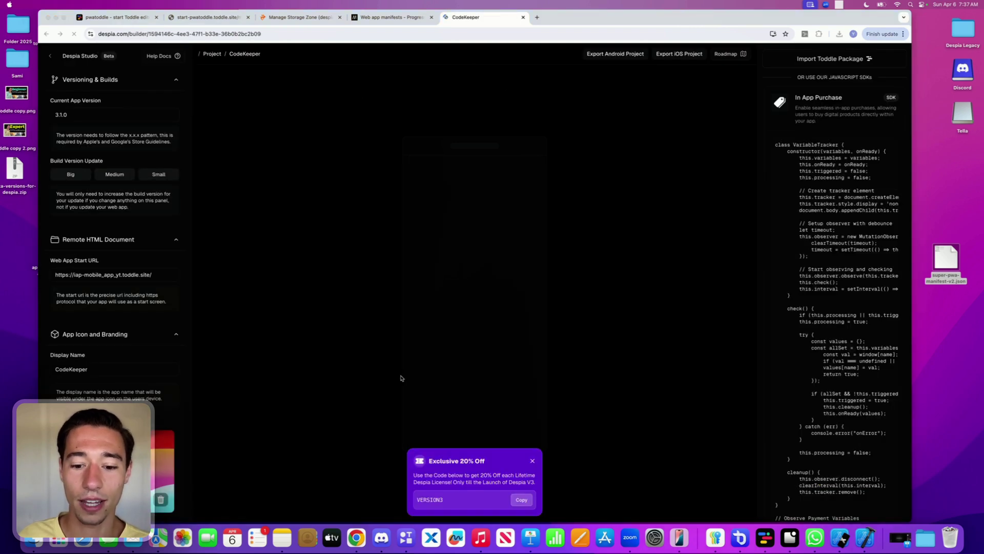
Step: Dismiss the discount offer and send CodeKeeper's iOS build to the App Store with Auto Publish
left_click(532, 460)
left_click(674, 56)
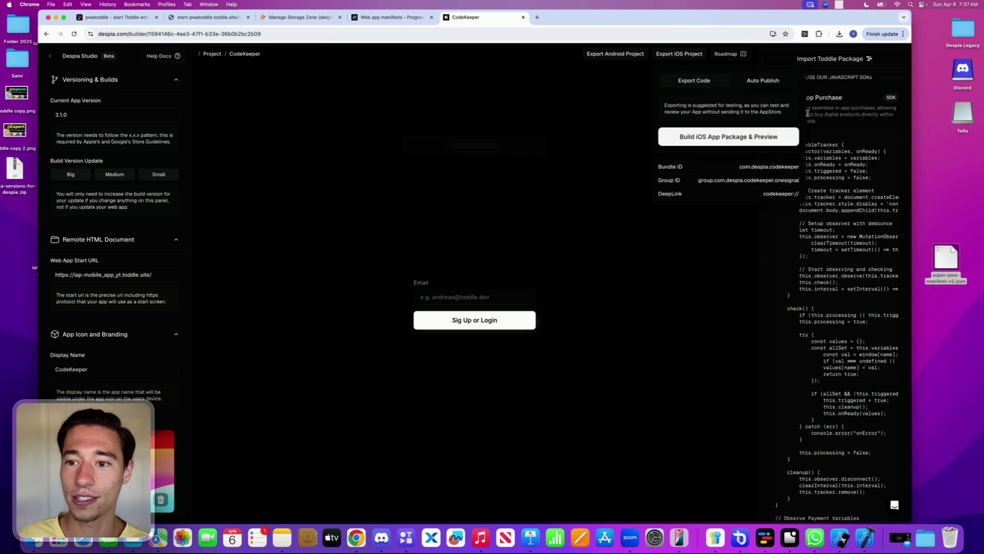
left_click(761, 82)
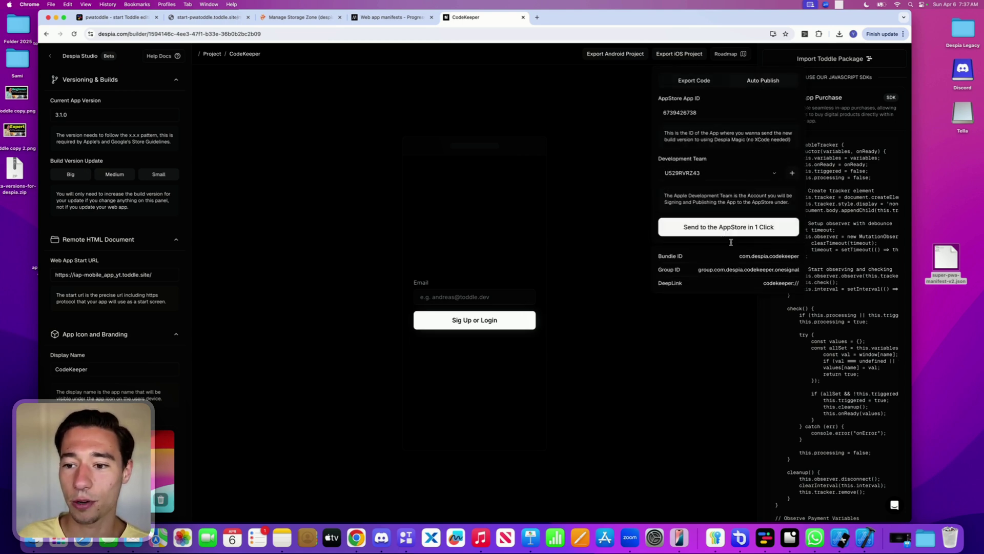
left_click(714, 231)
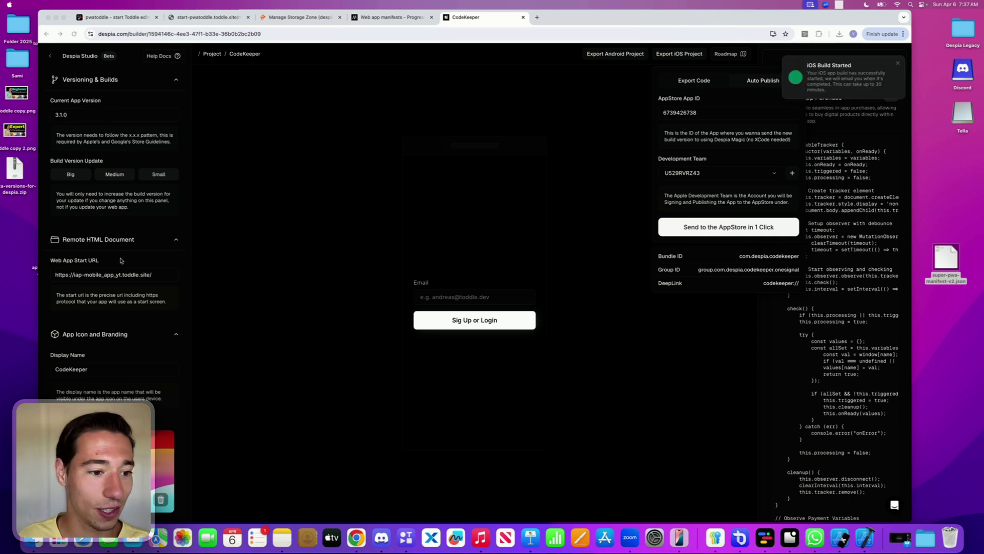
Step: Check the toddle.site domain in CodeKeeper's Web App Start URL and go back to the Despia package page in toddle
left_click(127, 277)
left_click_drag(122, 276, 158, 273)
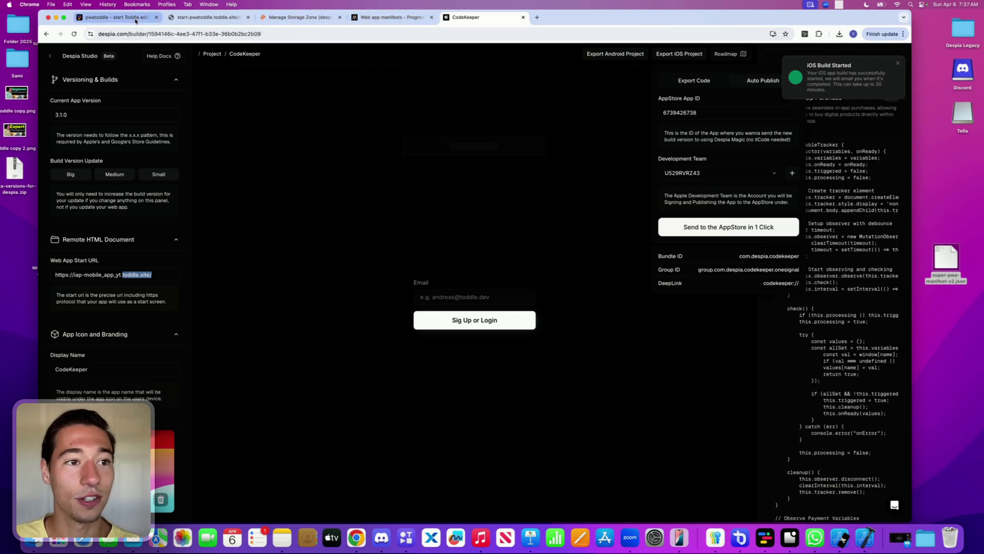
left_click(389, 17)
left_click(307, 18)
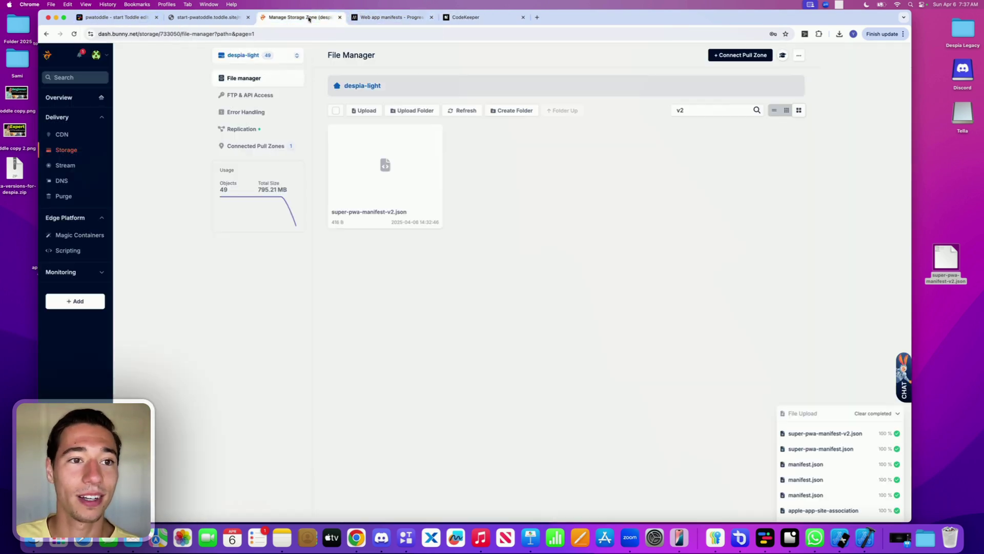
left_click(229, 20)
left_click(149, 23)
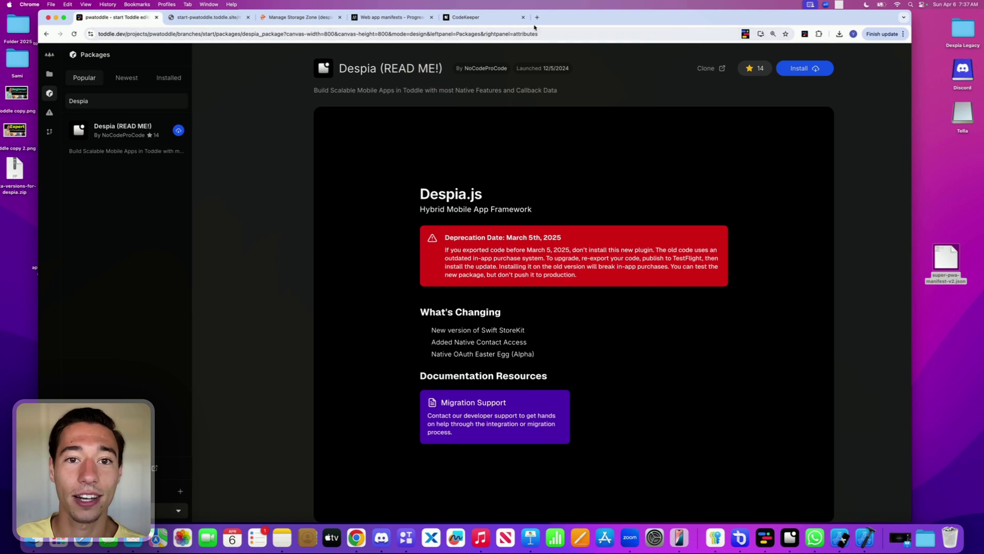
Step: Close the CodeKeeper project and return to the toddle editor past the MDN, storage and manifest pages
left_click(515, 19)
left_click(523, 17)
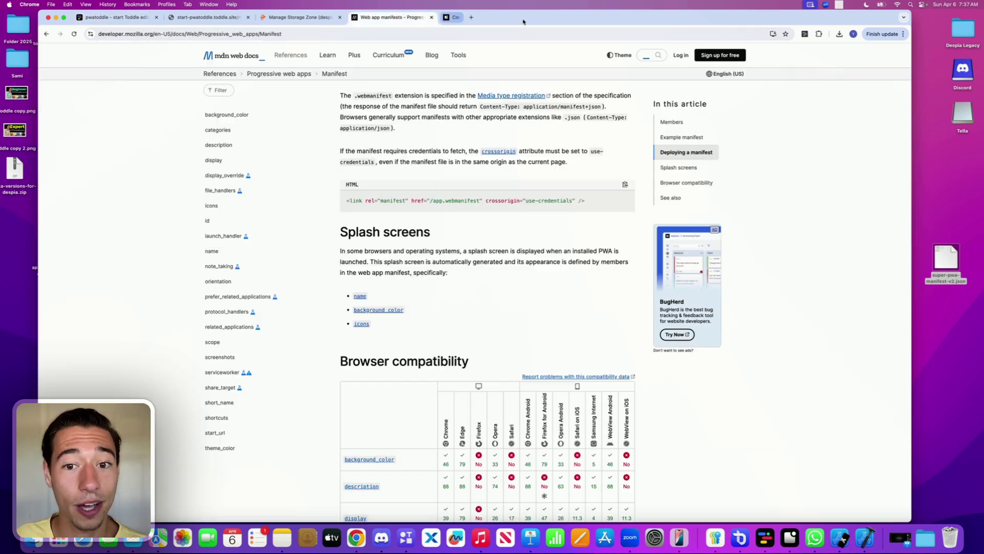
left_click(300, 17)
left_click(222, 18)
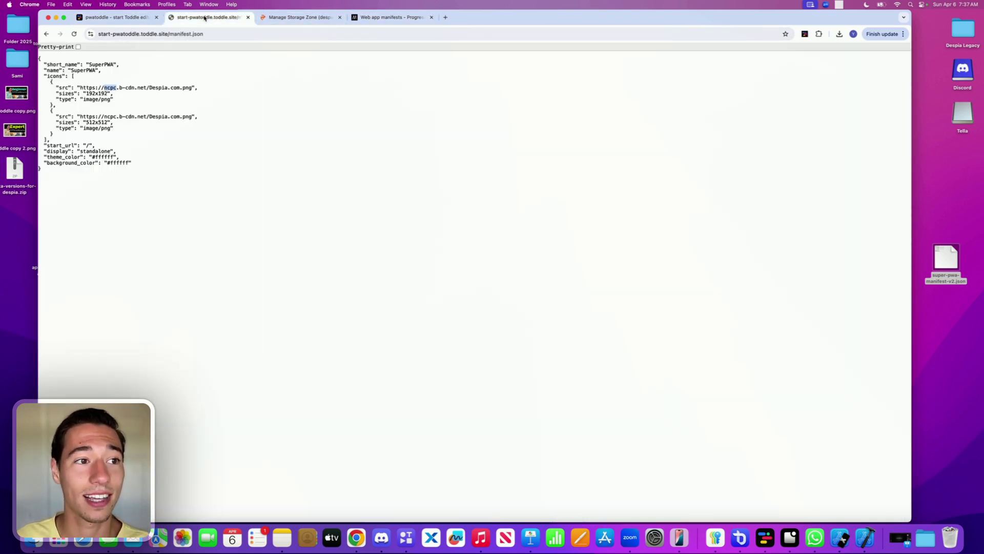
left_click(116, 17)
Step: Reopen the project's HomePage in the toddle editor and bring up the mirrored iPhone screen
left_click(49, 74)
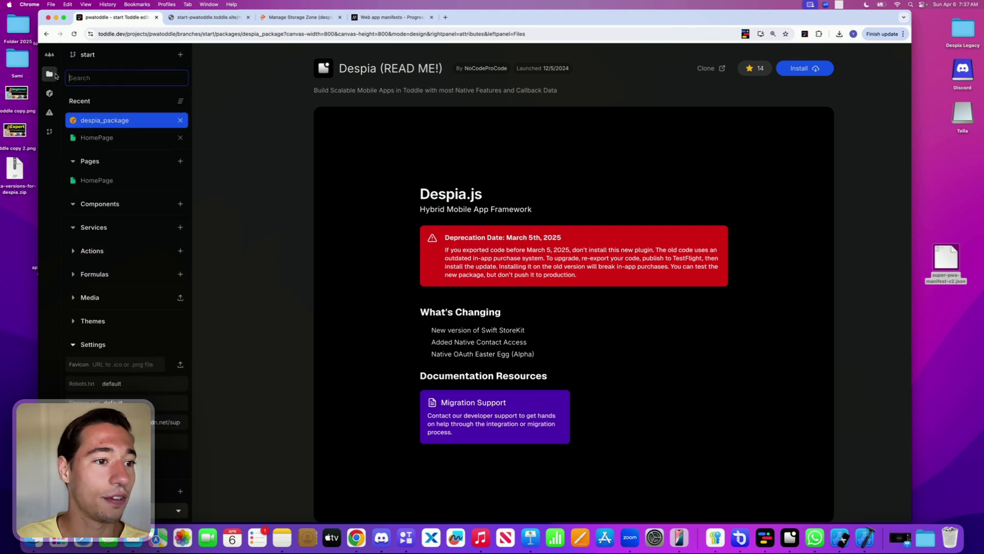
left_click(129, 121)
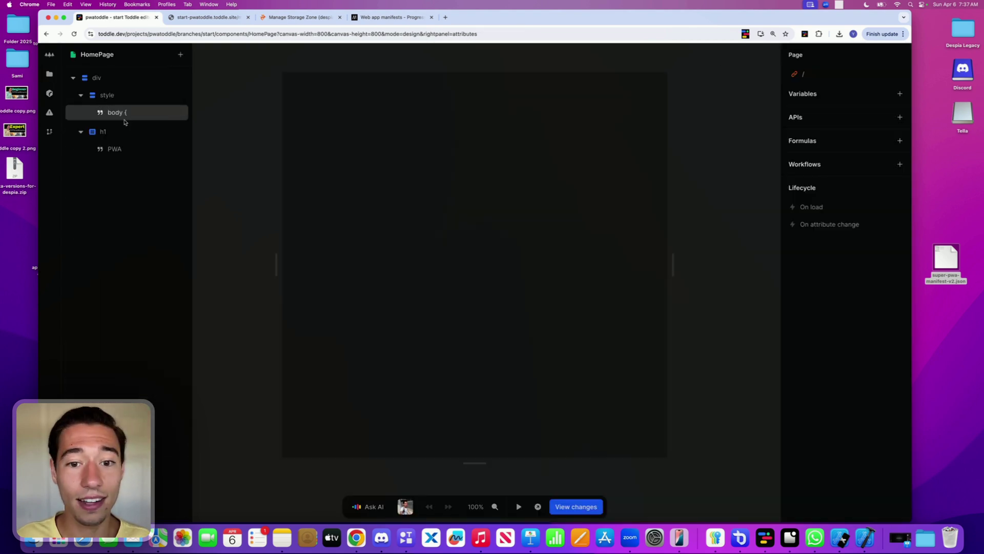
left_click(679, 536)
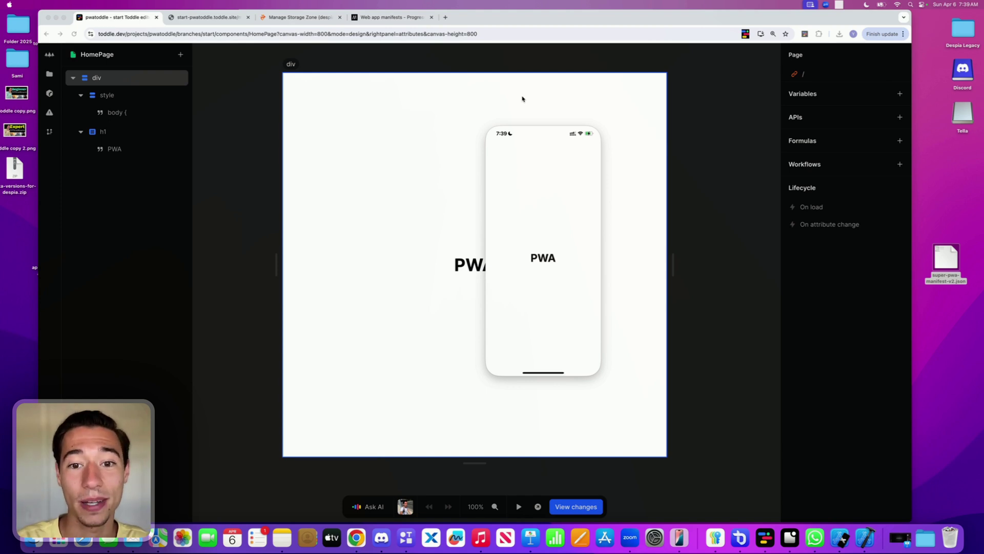
Step: Open the nocodeprocode.com website in a new browser tab
left_click(443, 17)
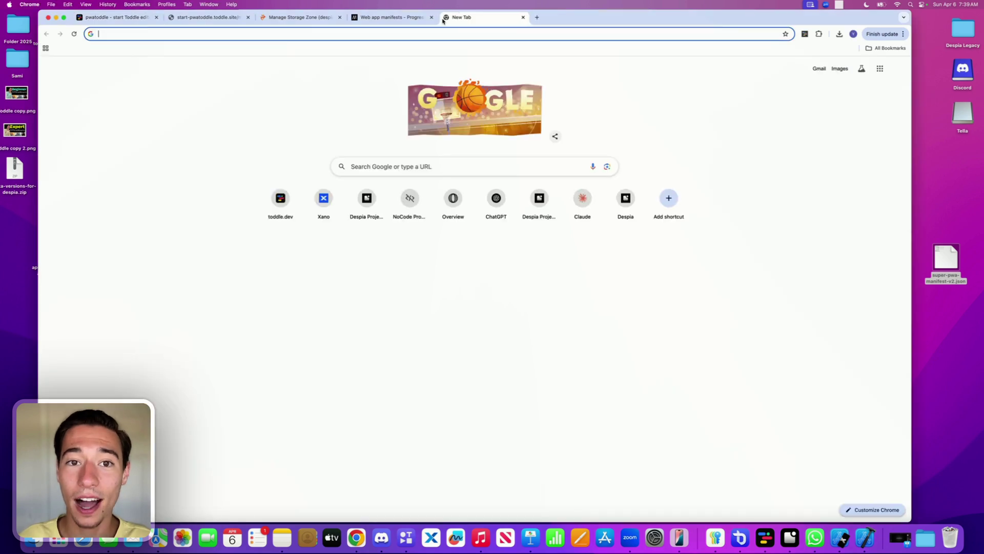
type("no")
key("Return")
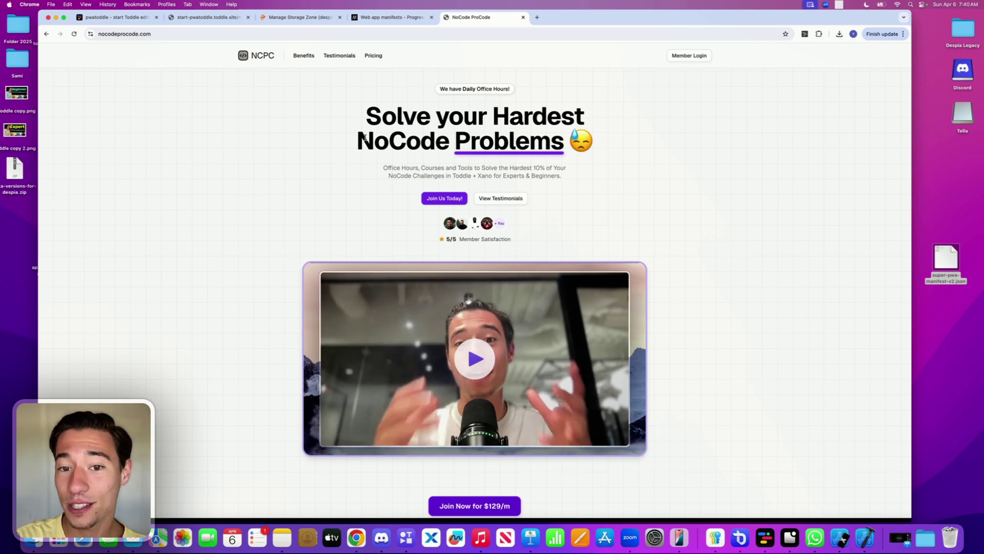
Step: Review the member testimonials in the They Love It section of the NoCode ProCode page
scroll(359, 195, "down", 10)
scroll(359, 195, "down", 10)
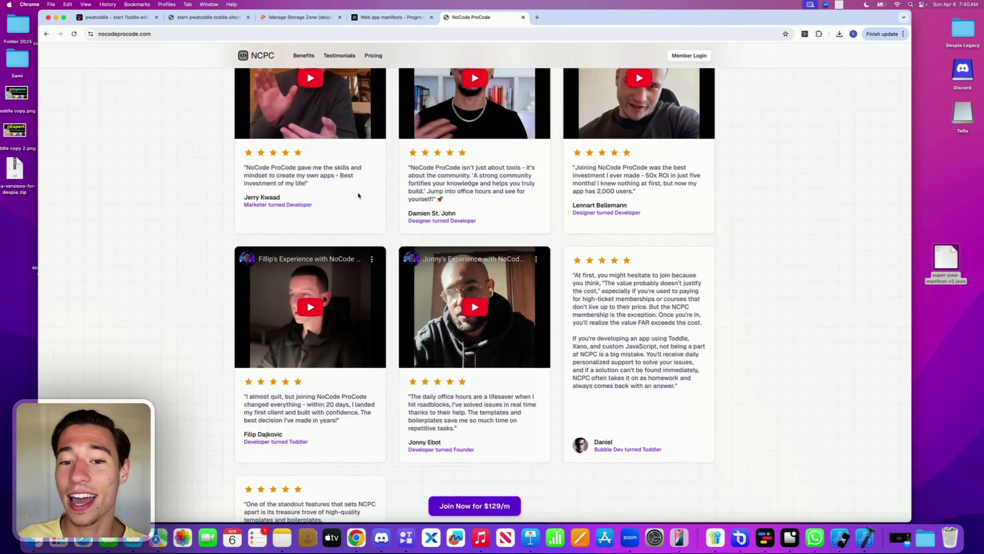
scroll(359, 195, "up", 2)
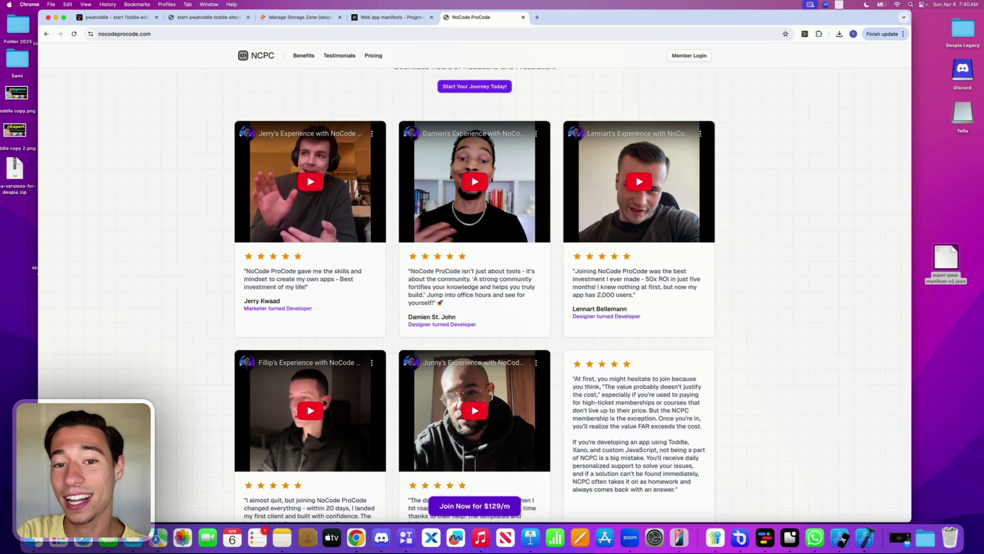
scroll(369, 247, "down", 3)
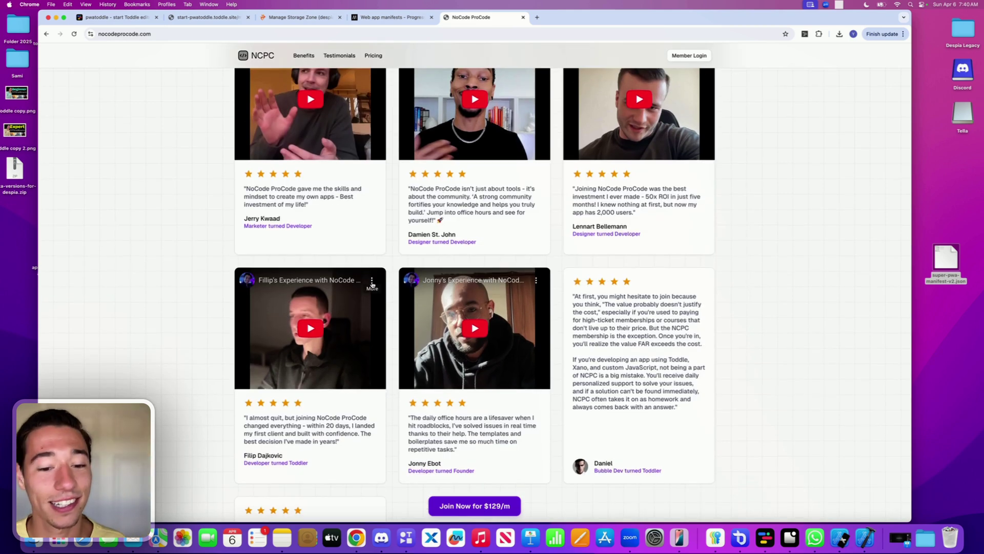
scroll(372, 277, "down", 5)
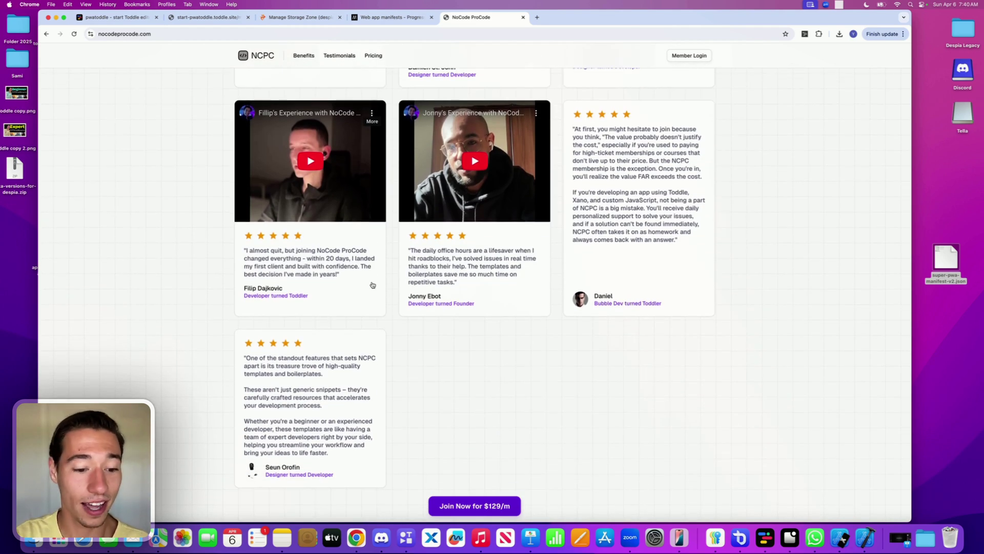
scroll(373, 285, "up", 9)
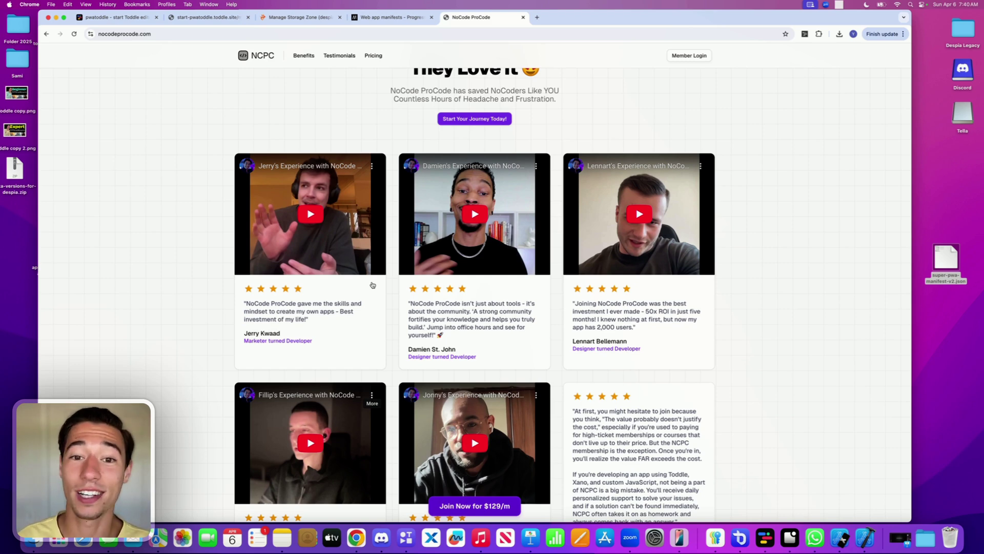
scroll(372, 285, "up", 20)
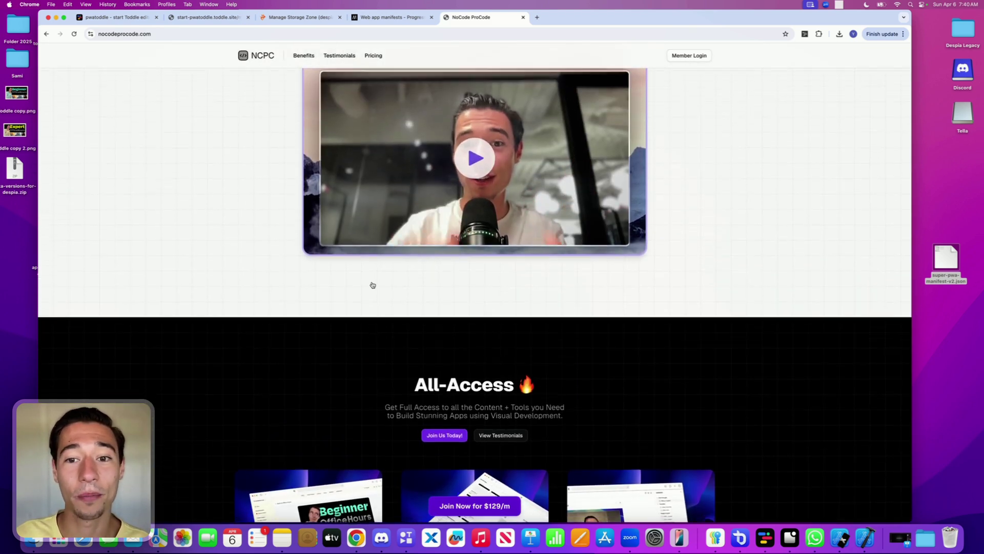
Step: Examine the All-Access section's Daily Office Hours, Templates + AI and Courses + Videos offers, ending at the page's opening section
scroll(372, 285, "down", 9)
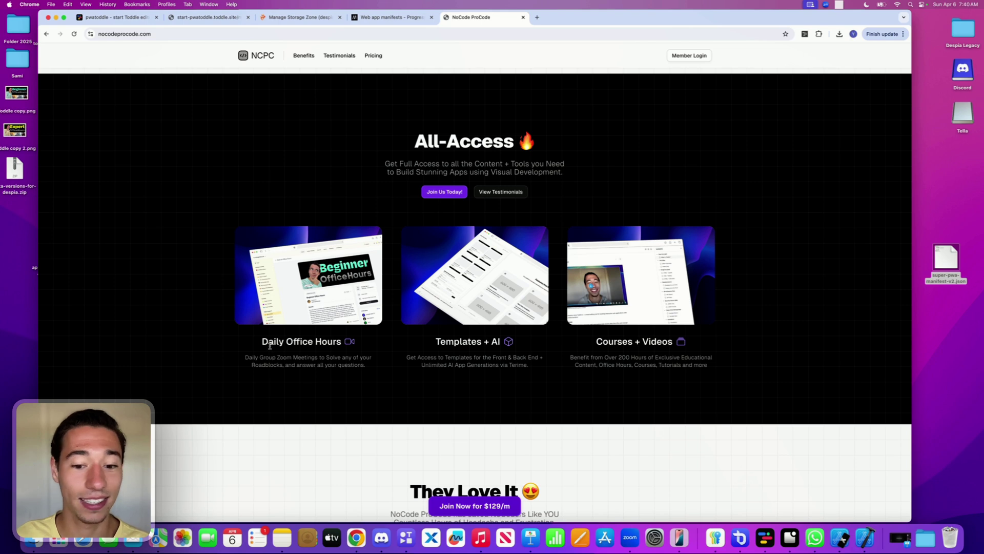
left_click_drag(430, 343, 538, 344)
left_click(484, 352)
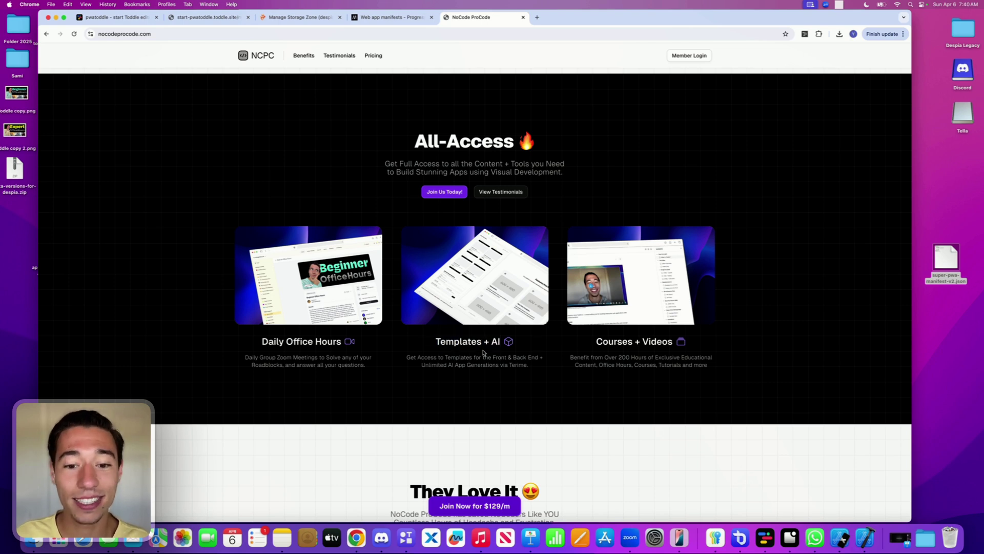
left_click_drag(594, 341, 693, 341)
left_click_drag(618, 356, 648, 357)
left_click(609, 346)
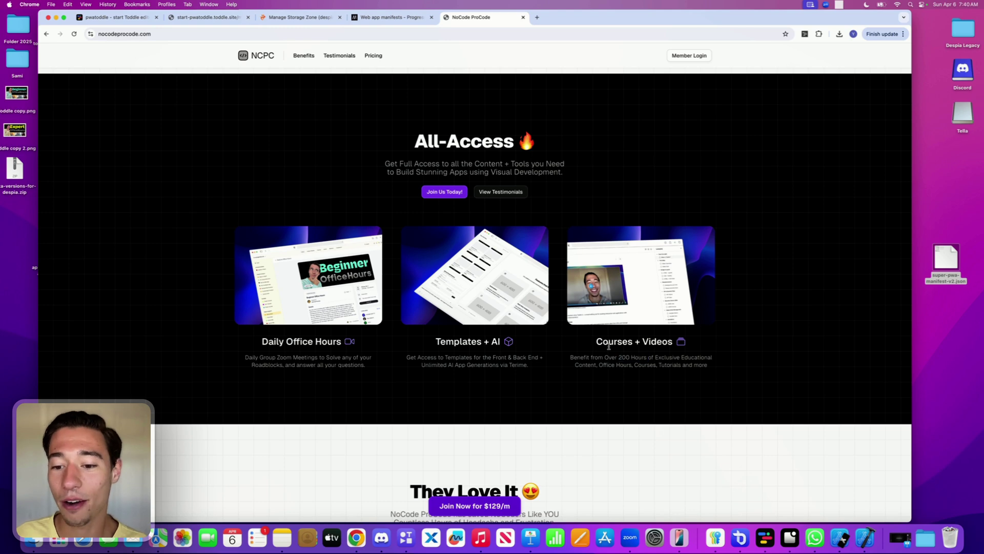
left_click_drag(593, 340, 699, 340)
left_click(612, 358)
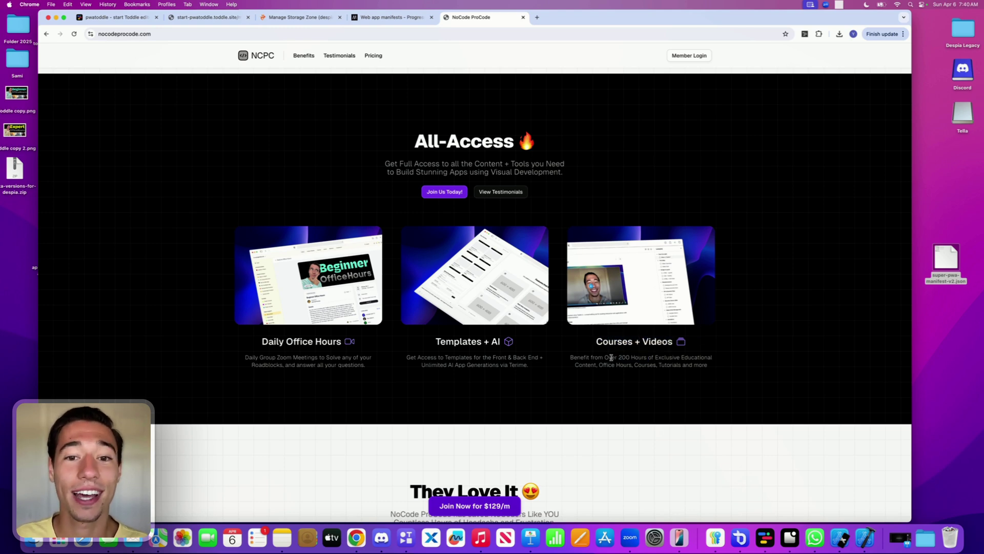
scroll(611, 358, "up", 10)
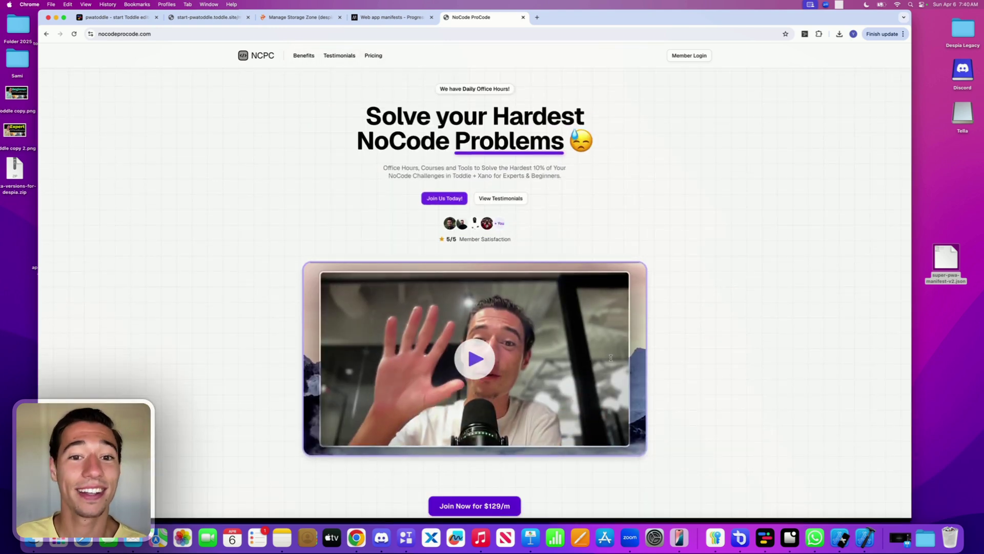